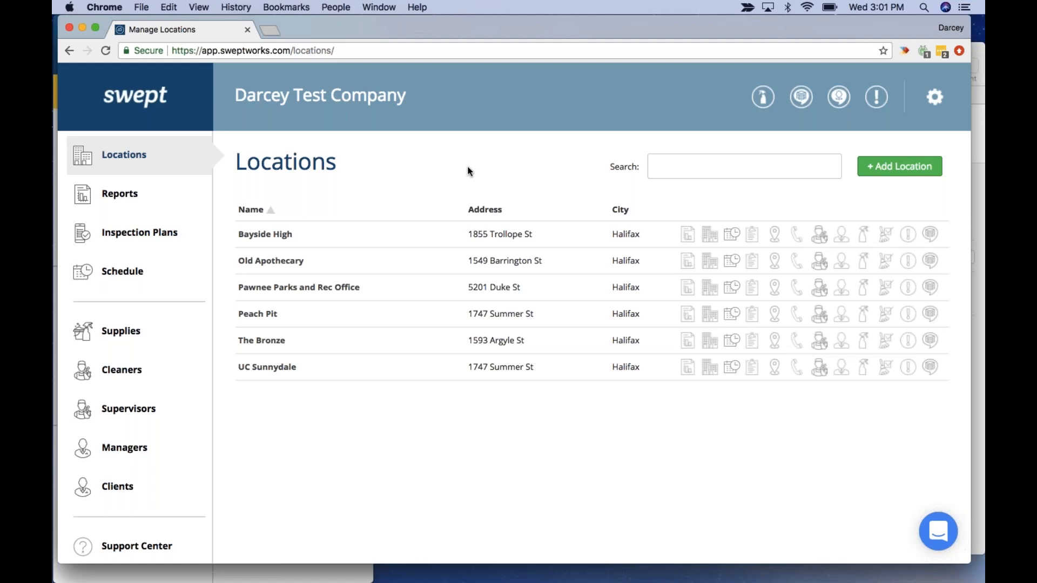
{"action": "left_click", "coordinate": [53, 180]}
{"action": "left_click", "coordinate": [441, 498]}
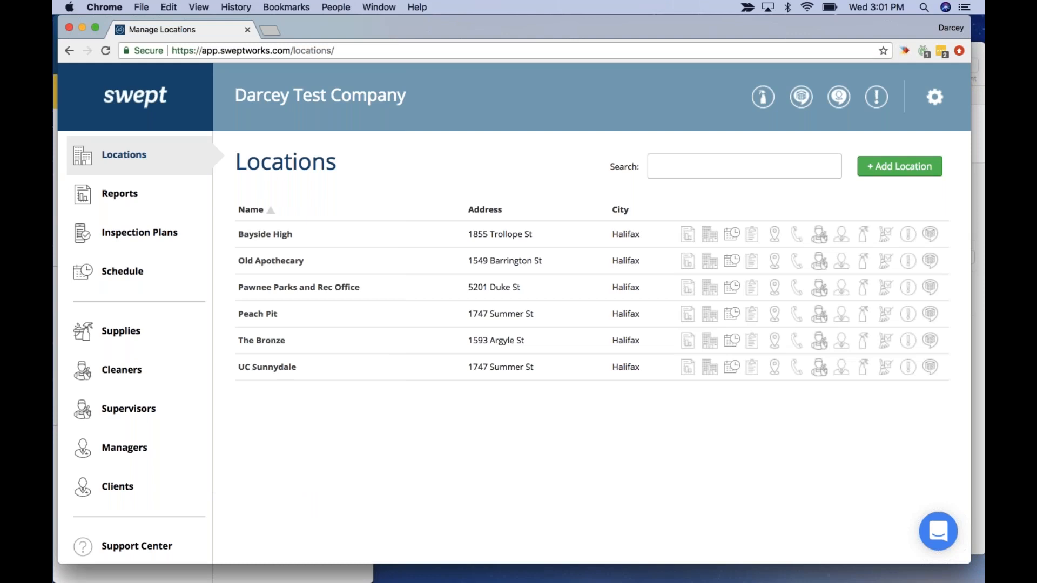
- Open the Support Center to view the Swept help articles
{"action": "scroll", "coordinate": [169, 460], "scroll_direction": "down", "scroll_amount": 1}
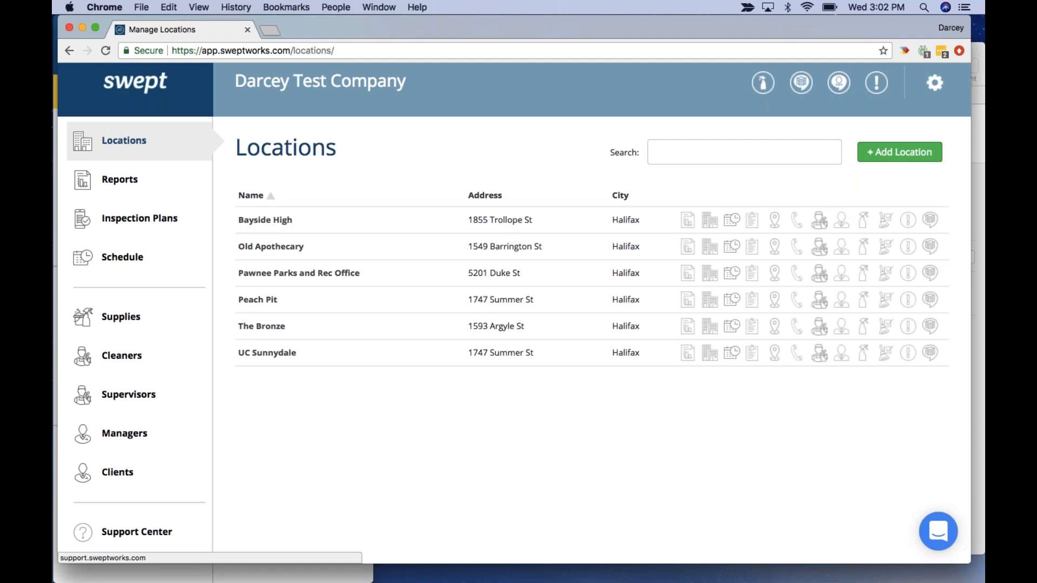
{"action": "left_click", "coordinate": [124, 533]}
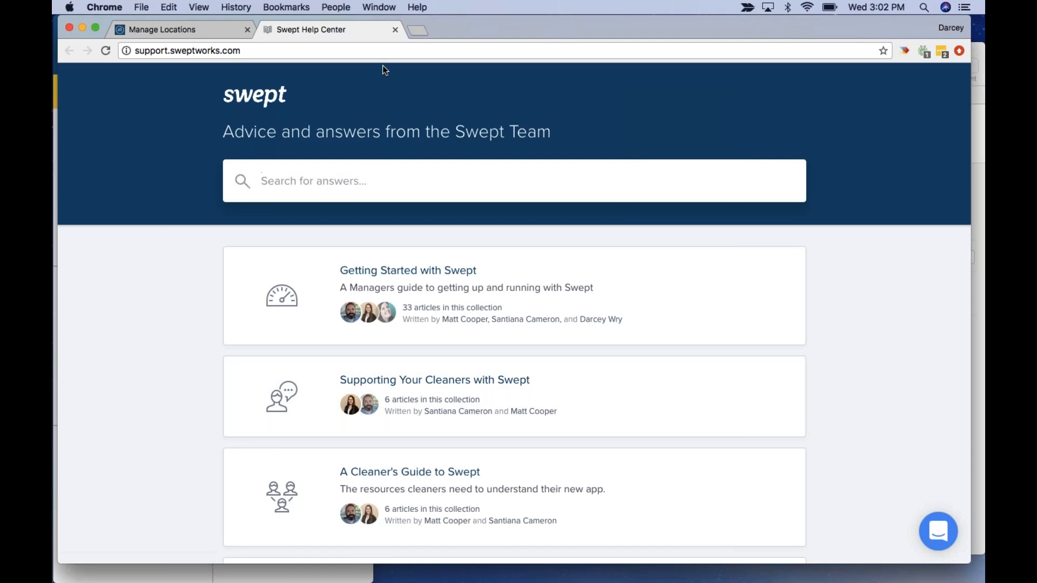
- Go to the Swept website and open the Free Training (Janitorial Academy) page from its free resources
{"action": "key", "text": "super+l"}
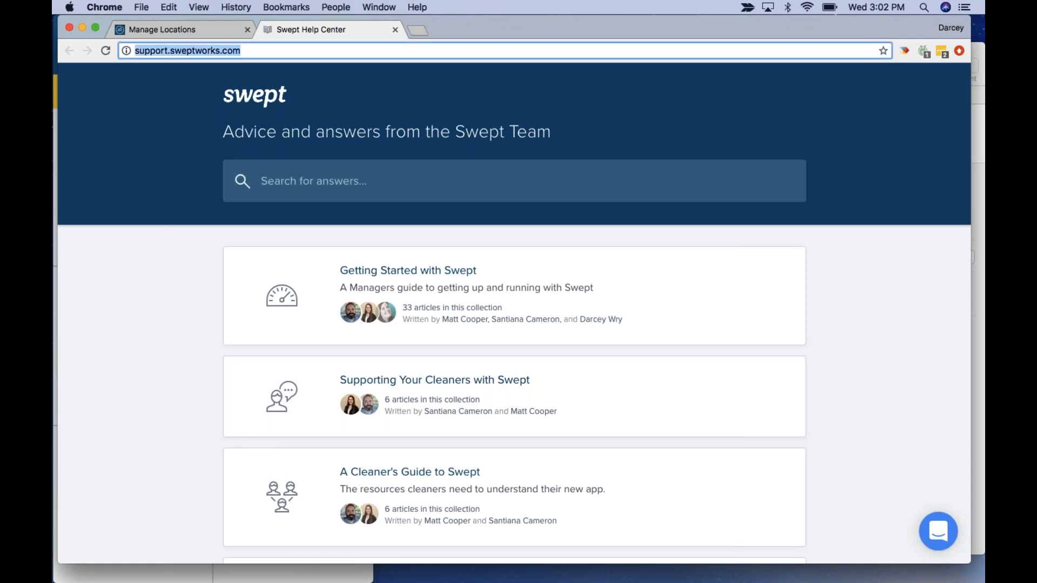
{"action": "type", "text": "swept"}
{"action": "key", "text": "Return"}
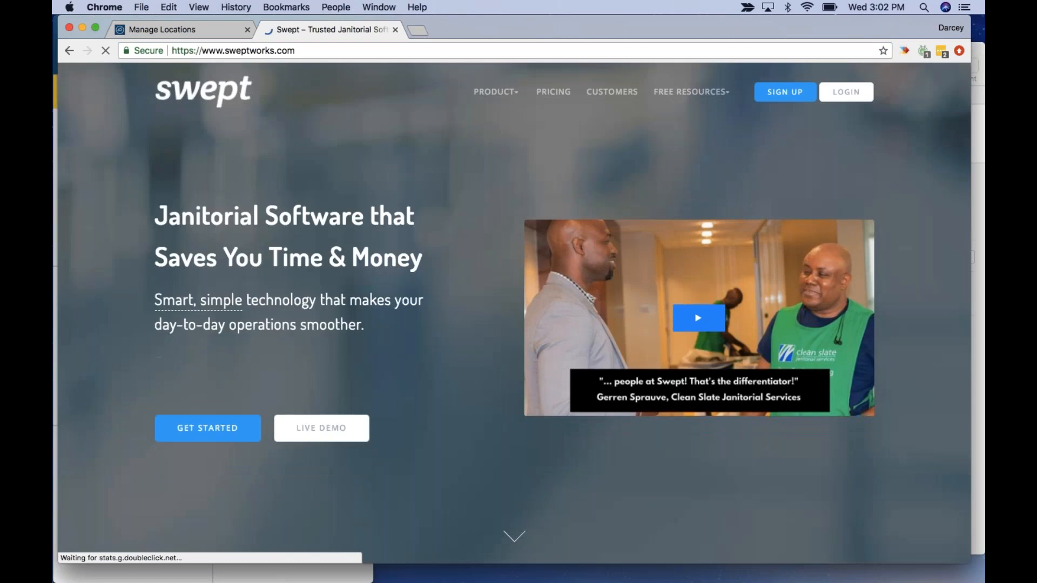
{"action": "mouse_move", "coordinate": [675, 99]}
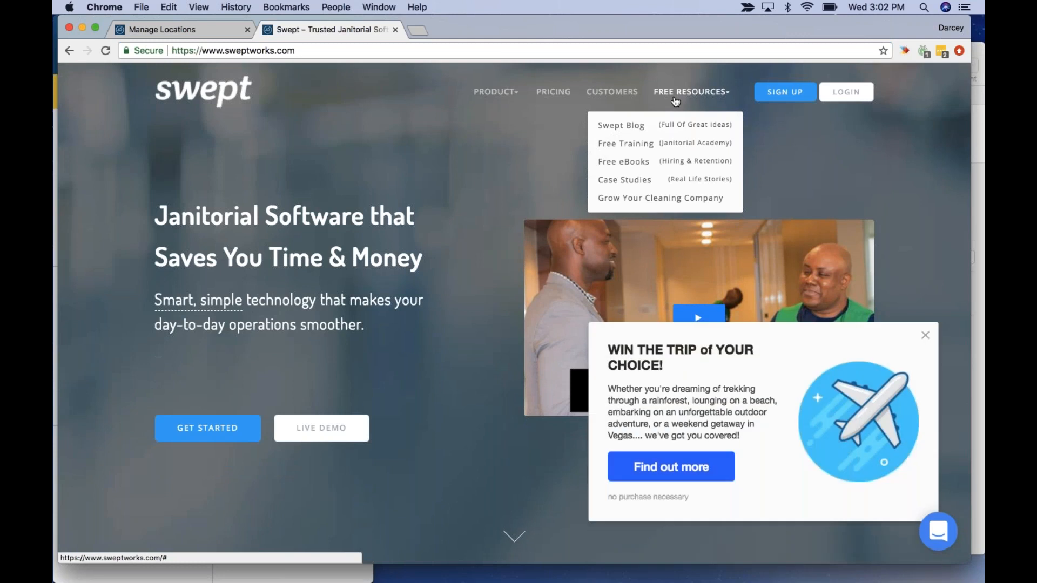
{"action": "left_click", "coordinate": [645, 148]}
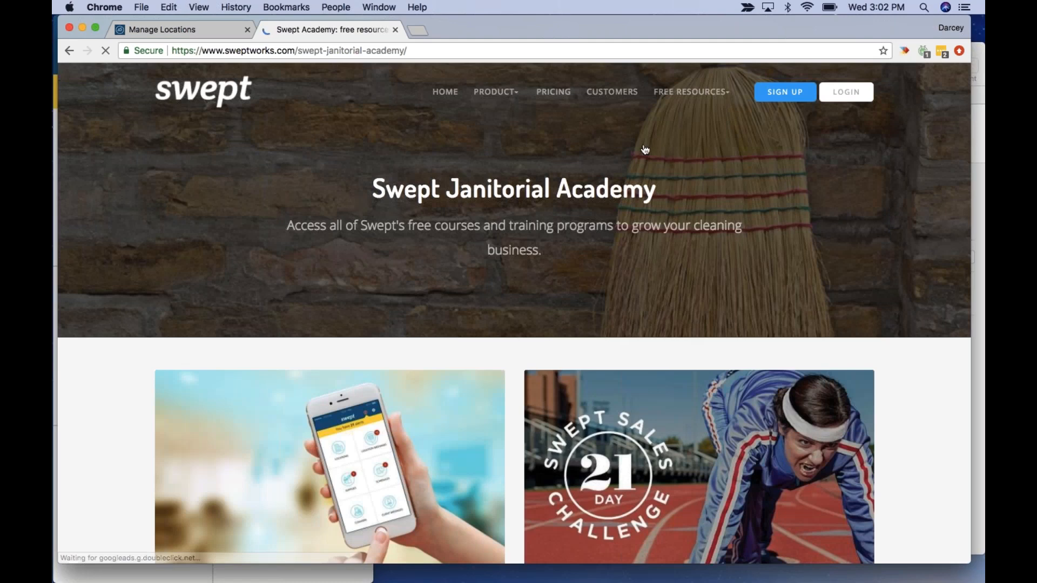
- View the schedule of upcoming live webinars, and close the page to return to the Locations list
{"action": "scroll", "coordinate": [389, 445], "scroll_direction": "down", "scroll_amount": 3}
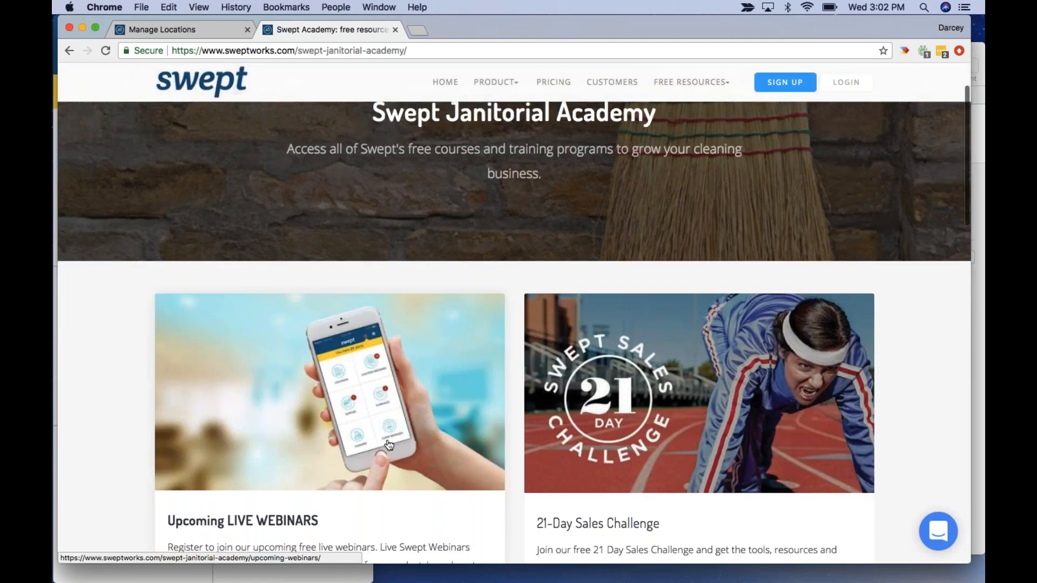
{"action": "scroll", "coordinate": [389, 445], "scroll_direction": "down", "scroll_amount": 2}
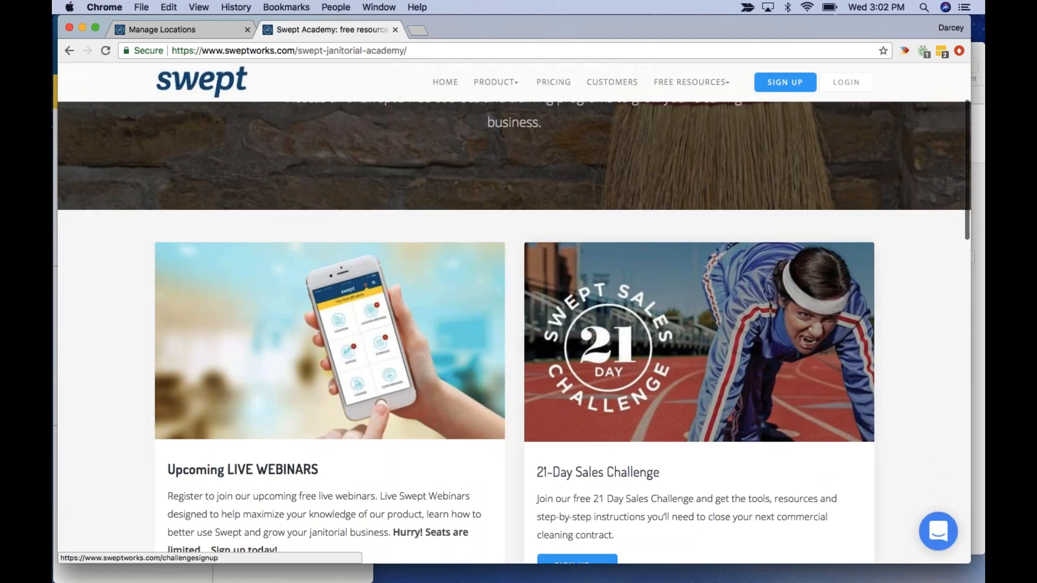
{"action": "left_click", "coordinate": [319, 397]}
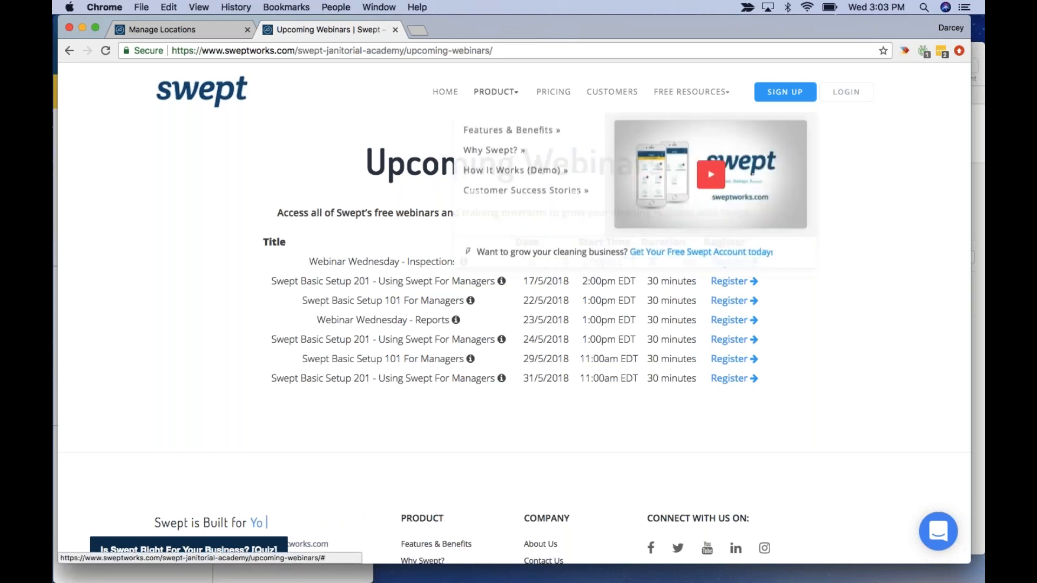
{"action": "left_click", "coordinate": [395, 30]}
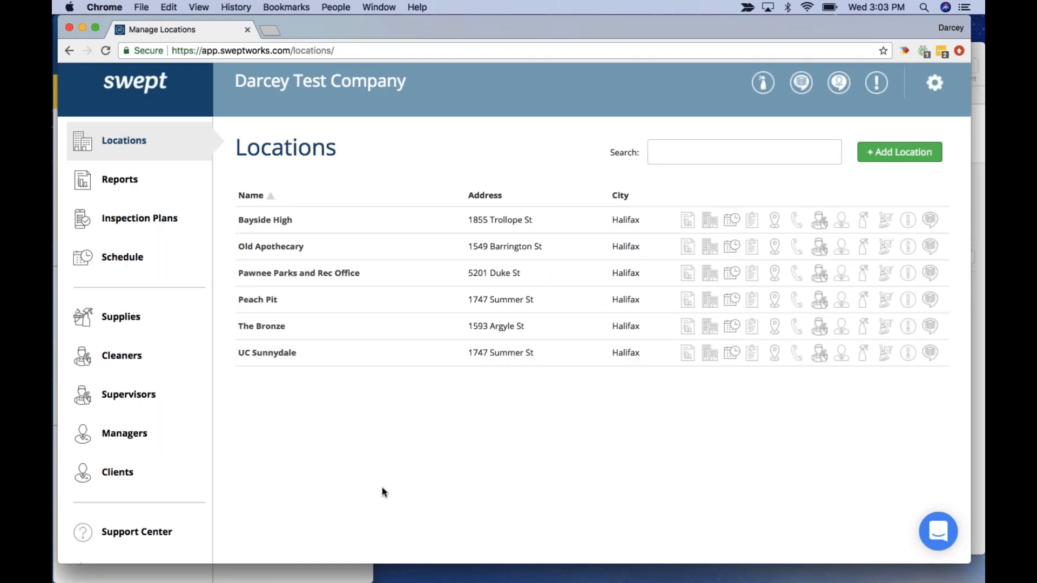
- Create an inspection plan named Hallway BH for the Bayside High location
{"action": "scroll", "coordinate": [381, 487], "scroll_direction": "up", "scroll_amount": 1}
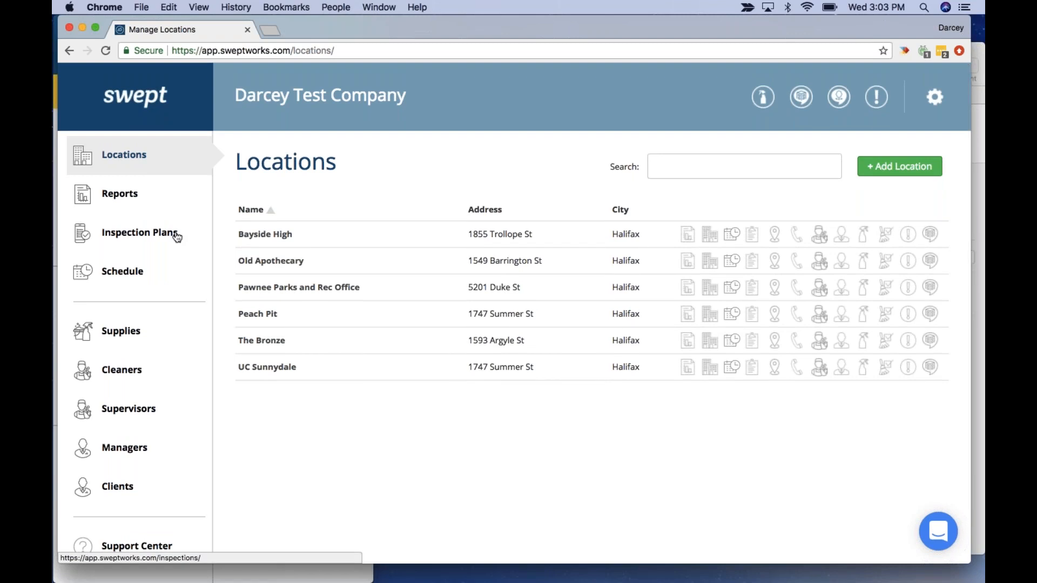
{"action": "left_click", "coordinate": [177, 238]}
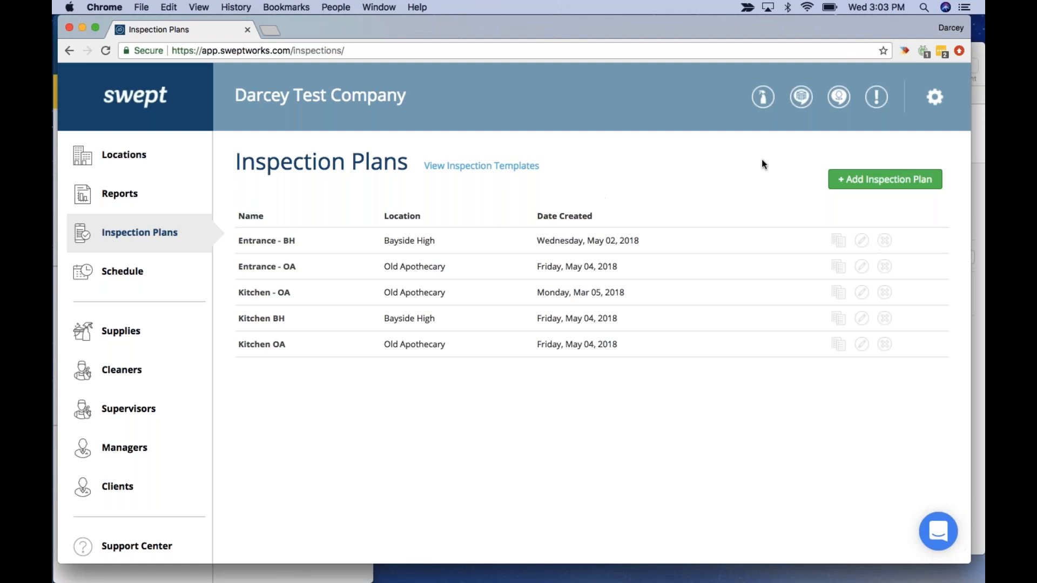
{"action": "left_click", "coordinate": [899, 184]}
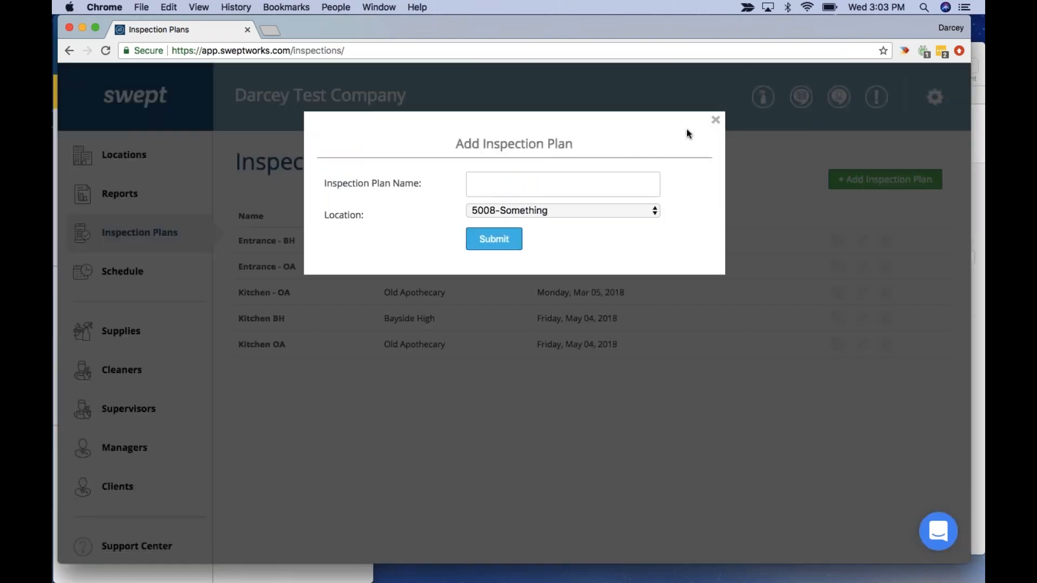
{"action": "left_click", "coordinate": [647, 178]}
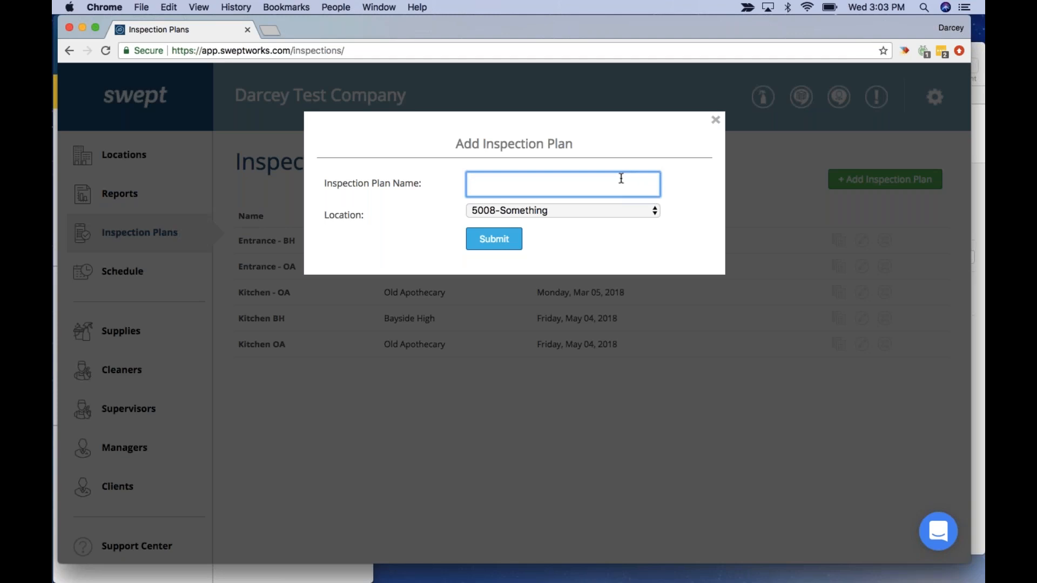
{"action": "type", "text": "Hallway"}
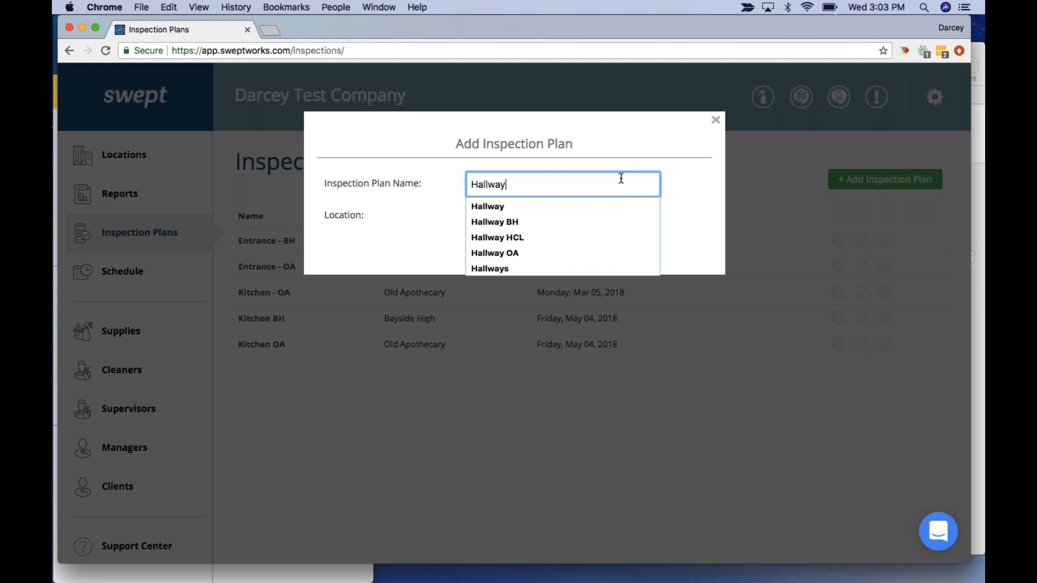
{"action": "type", "text": " BH"}
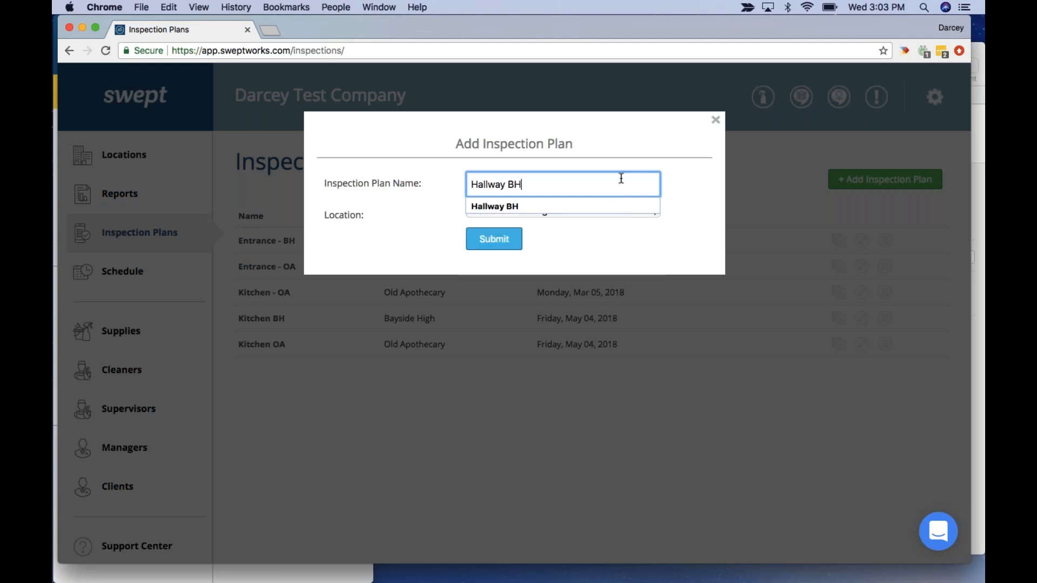
{"action": "left_click", "coordinate": [635, 230]}
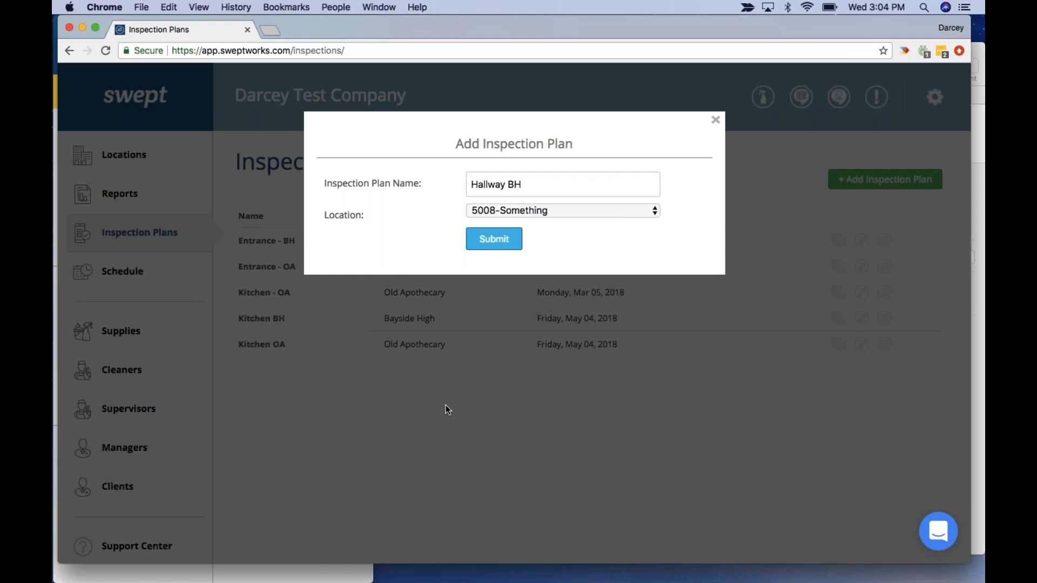
{"action": "left_click", "coordinate": [514, 211]}
{"action": "left_click", "coordinate": [511, 223]}
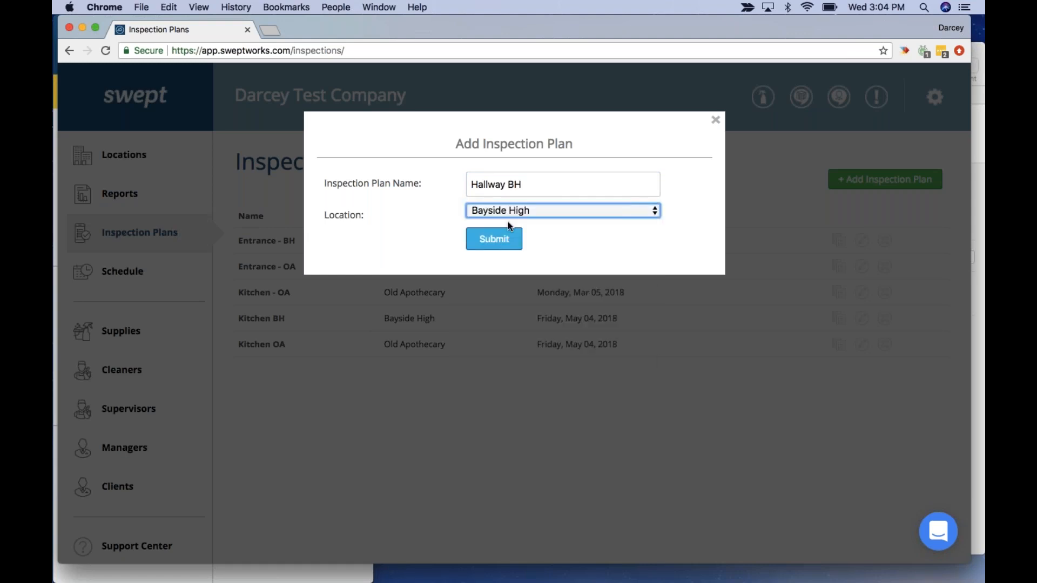
{"action": "left_click", "coordinate": [494, 239]}
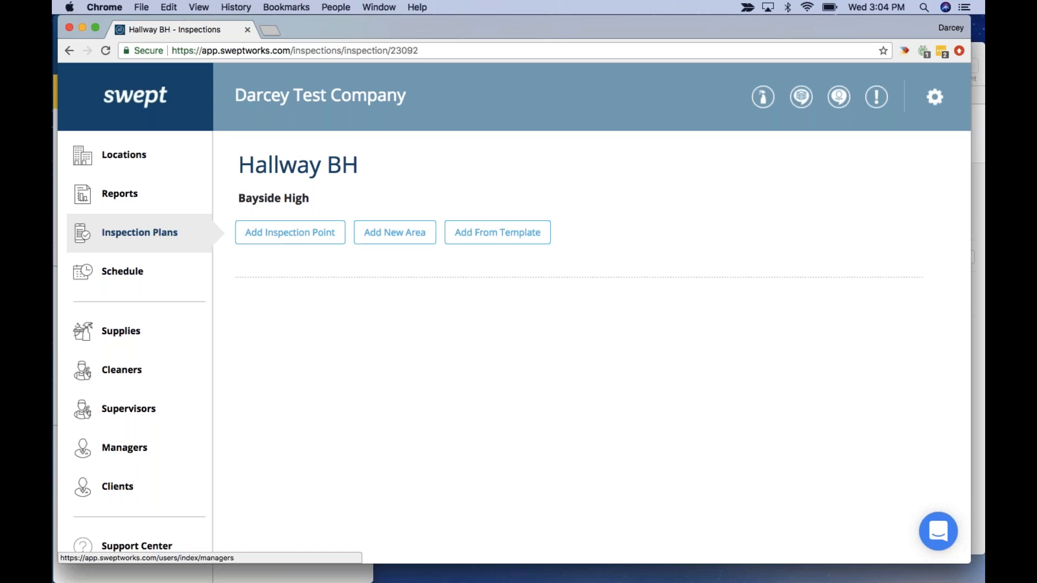
- Go back to the inspection plans list and view the Hallway BH plan's name and location settings without changing them
{"action": "scroll", "coordinate": [236, 335], "scroll_direction": "left", "scroll_amount": 10}
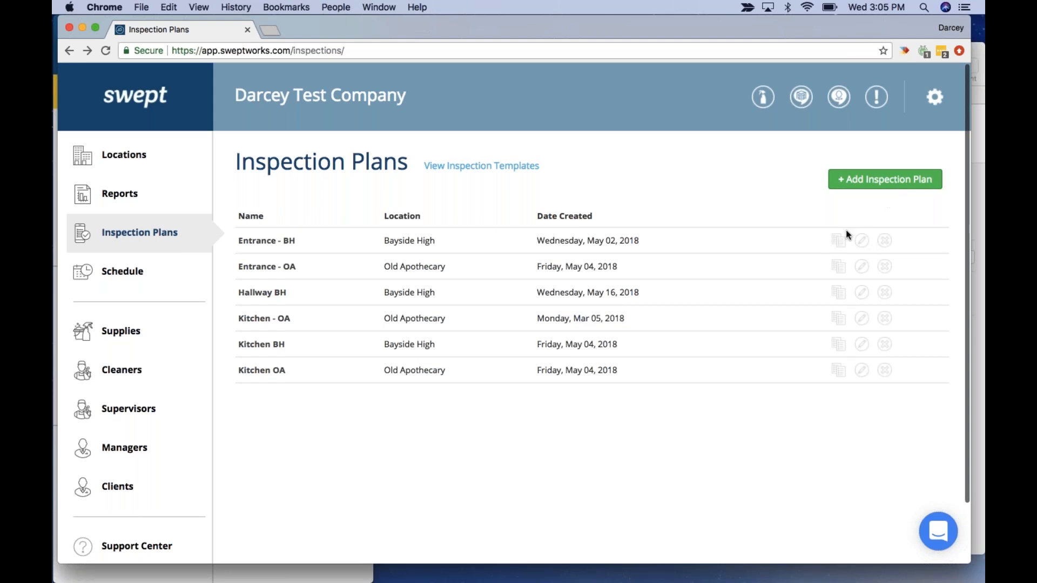
{"action": "left_click", "coordinate": [862, 293]}
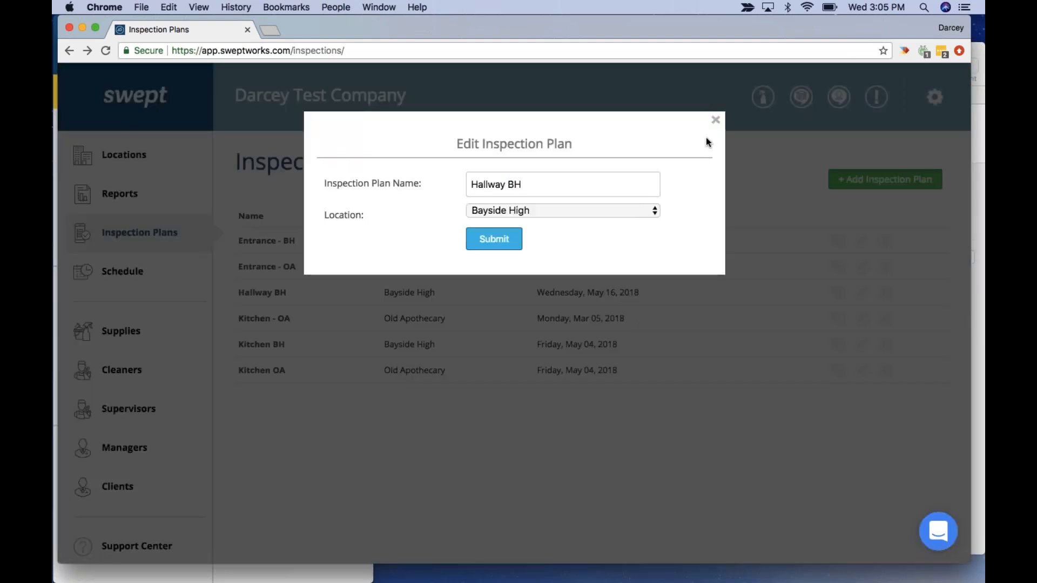
{"action": "left_click", "coordinate": [716, 119]}
- In the Hallway BH plan, add a Walls area with the inspection point "Framed Pictures Dusted"
{"action": "left_click", "coordinate": [282, 292]}
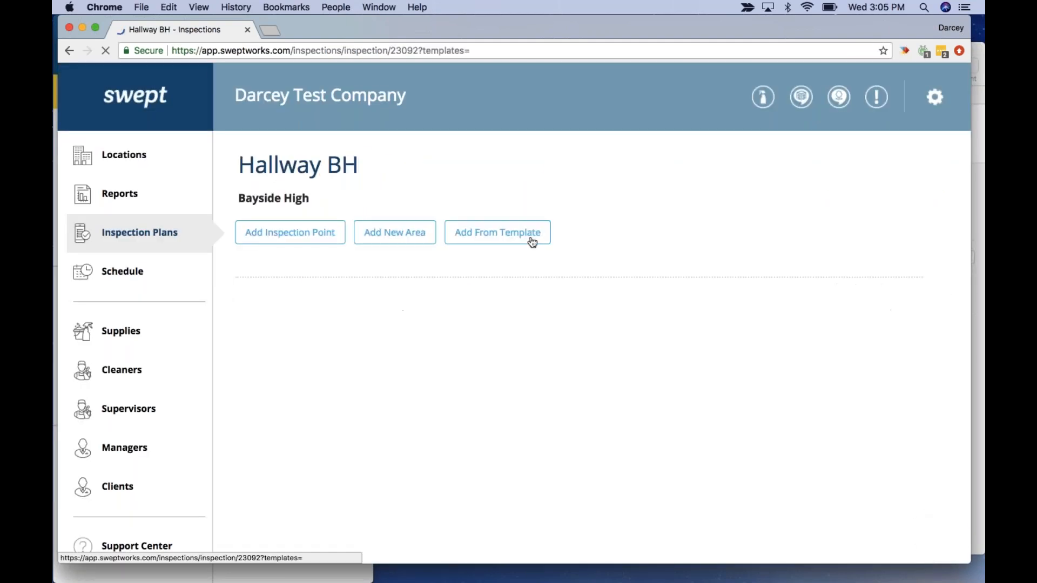
{"action": "left_click", "coordinate": [381, 240]}
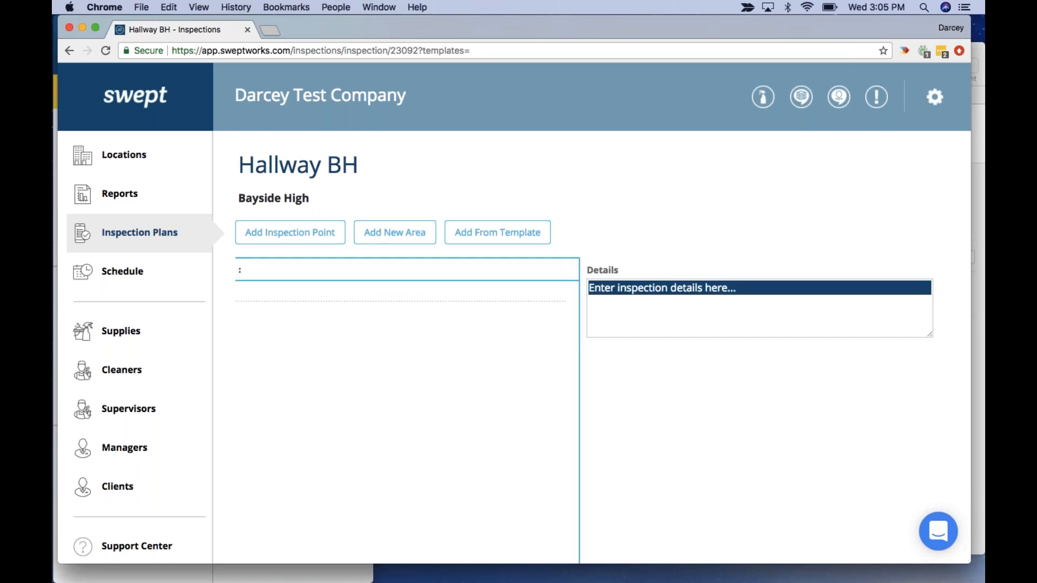
{"action": "left_click", "coordinate": [239, 269]}
{"action": "type", "text": "Walls"}
{"action": "left_click", "coordinate": [280, 294]}
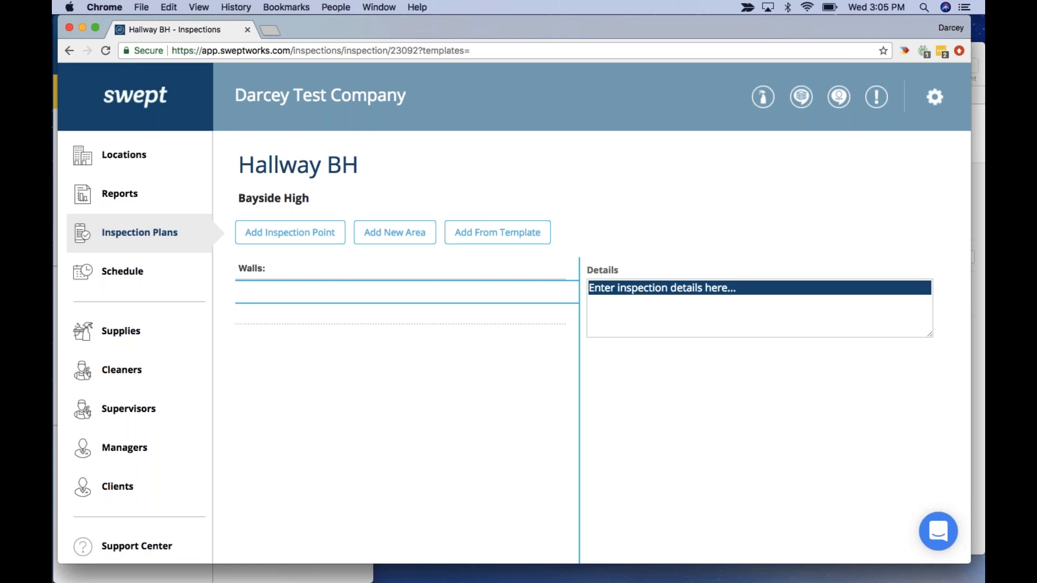
{"action": "type", "text": "Framed Pictures Dusted"}
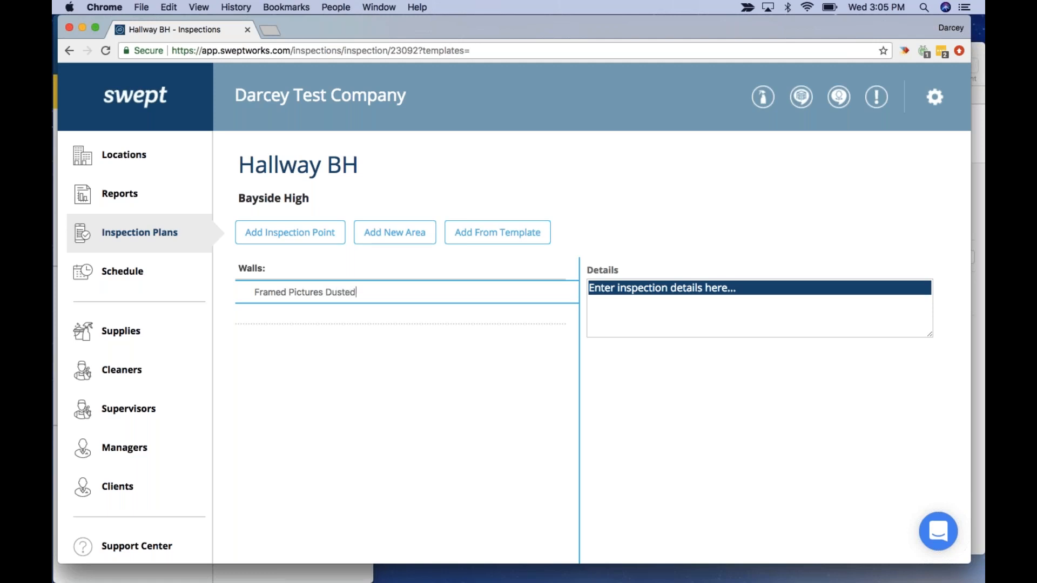
- Add a Floors line below the Walls inspection point and turn it into an area with a trailing colon
{"action": "key", "text": "Return"}
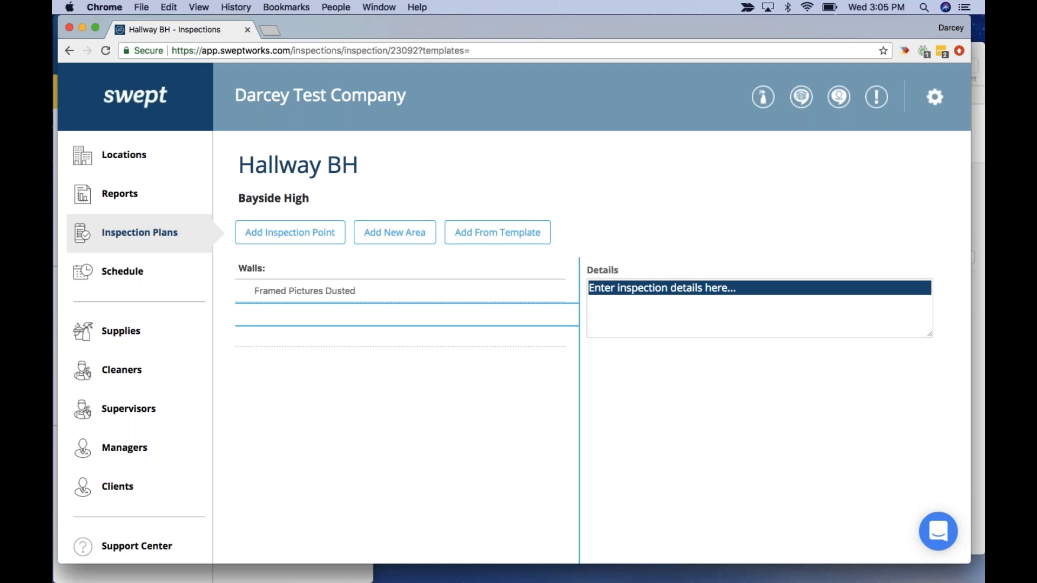
{"action": "type", "text": "Floors"}
{"action": "key", "text": "Return"}
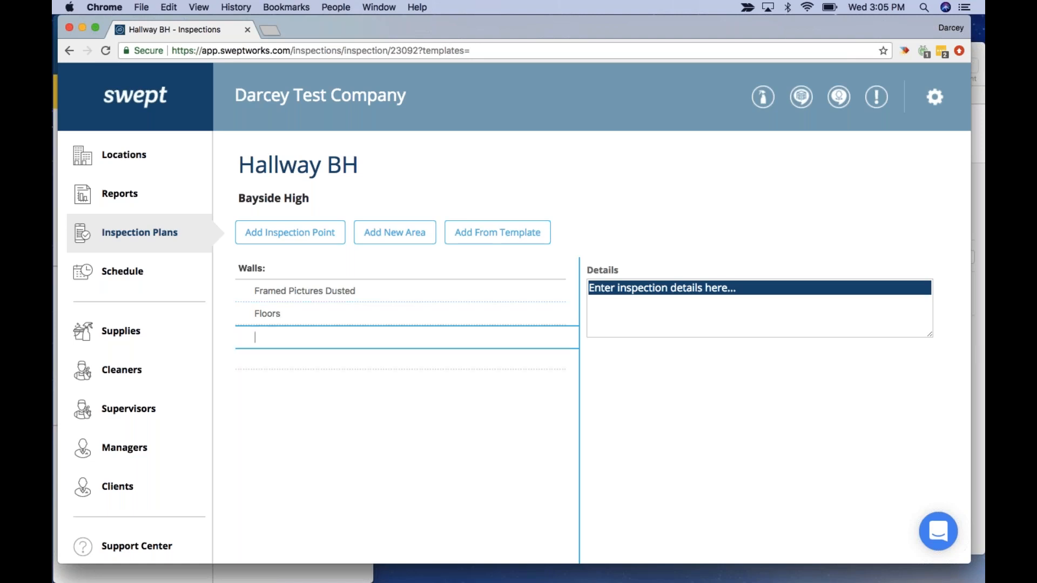
{"action": "left_click", "coordinate": [309, 314]}
{"action": "type", "text": ":"}
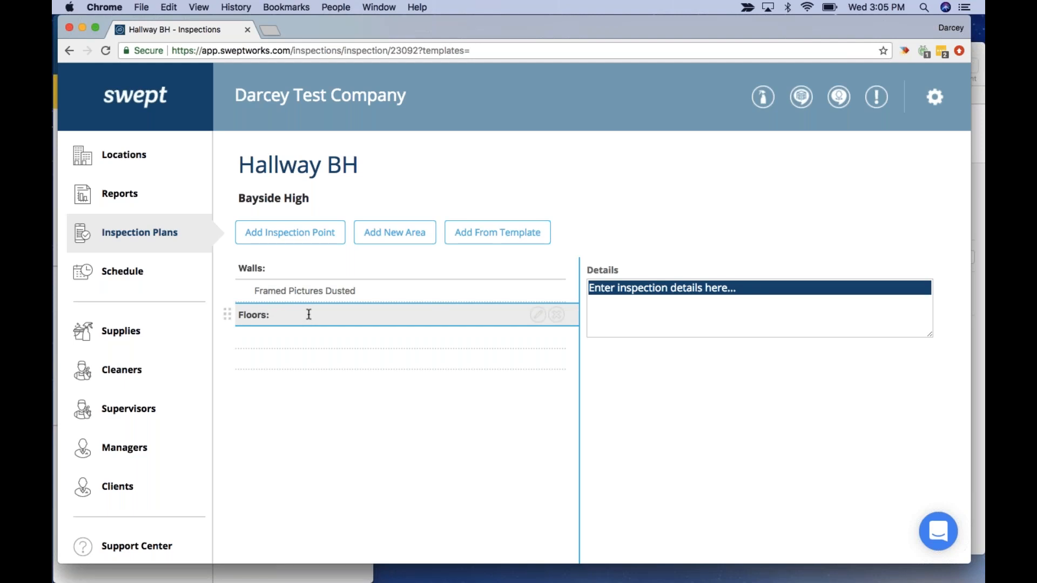
{"action": "key", "text": "Return"}
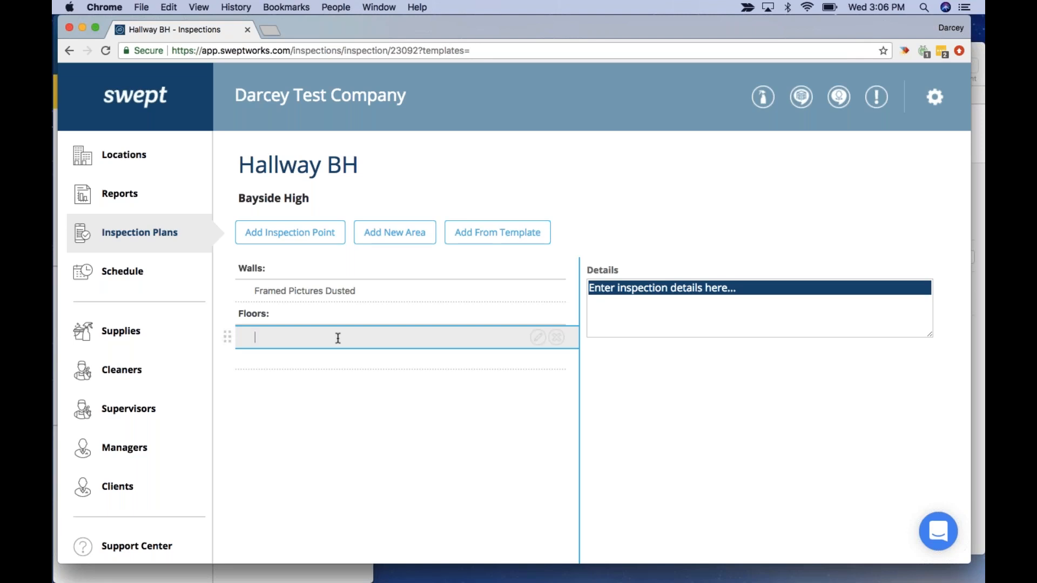
- Add the inspection points "Mopped Floors" and "Swept Floors" under the Floors area
{"action": "type", "text": "Mopped S"}
{"action": "key", "text": "BackSpace"}
{"action": "type", "text": "Floors"}
{"action": "key", "text": "Return"}
{"action": "type", "text": "Swept Floors"}
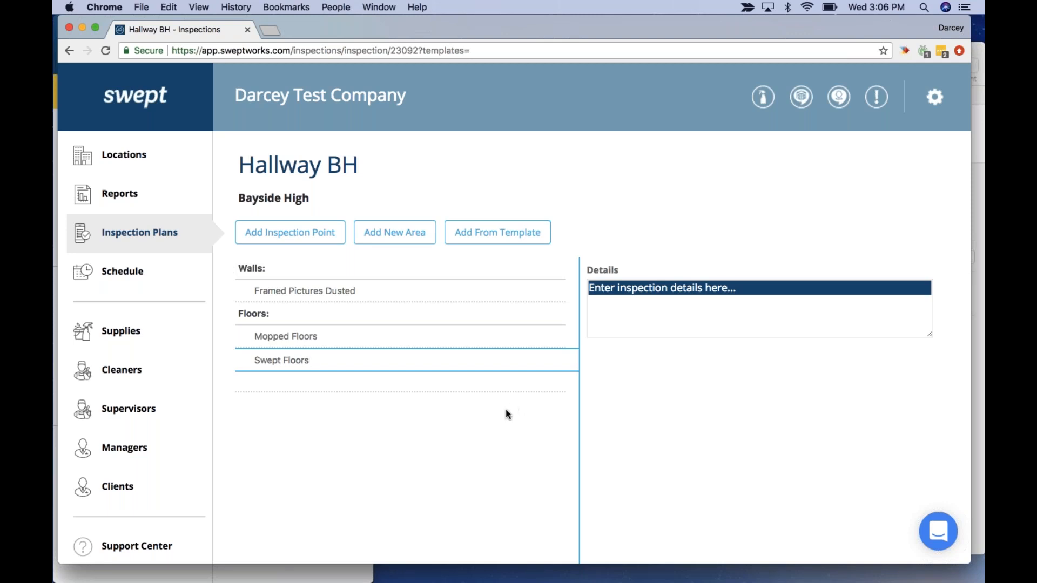
{"action": "left_click", "coordinate": [308, 337]}
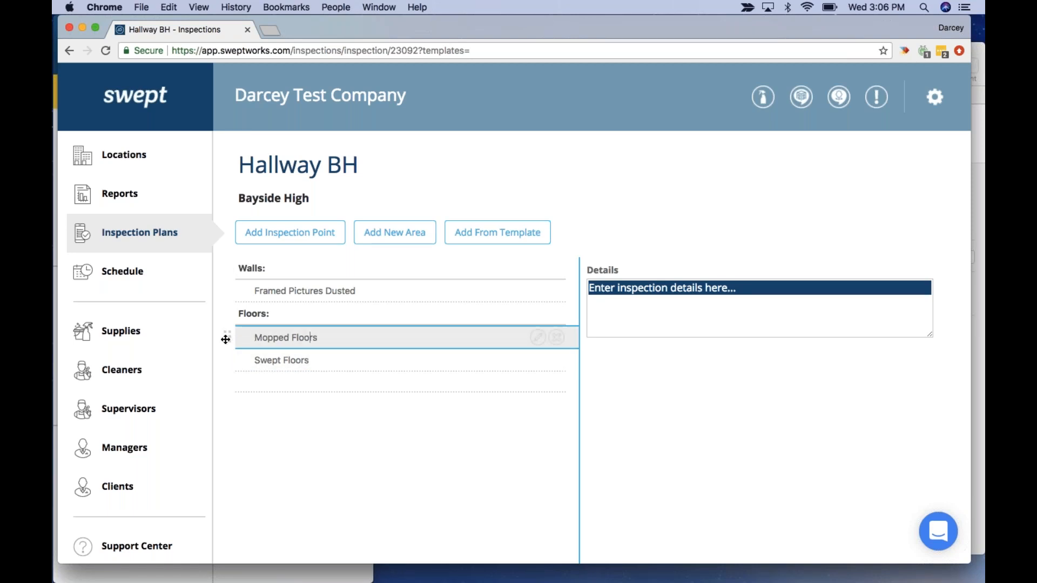
{"action": "mouse_move", "coordinate": [227, 337]}
{"action": "left_mouse_down"}
{"action": "mouse_move", "coordinate": [227, 393]}
{"action": "mouse_move", "coordinate": [245, 288]}
{"action": "mouse_move", "coordinate": [236, 372]}
{"action": "mouse_move", "coordinate": [232, 327]}
{"action": "mouse_move", "coordinate": [232, 338]}
{"action": "left_mouse_up"}
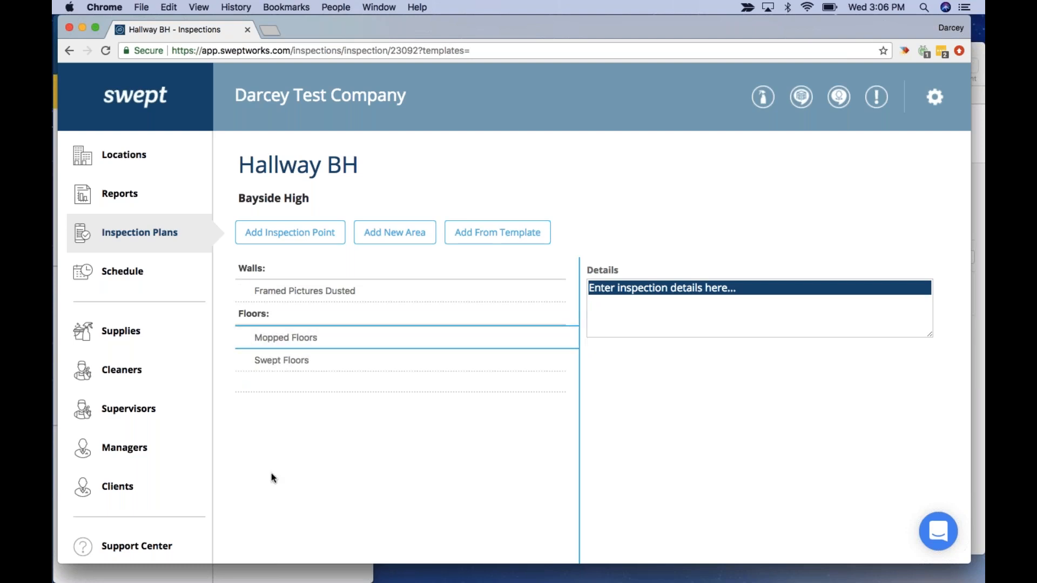
{"action": "scroll", "coordinate": [513, 313], "scroll_direction": "down", "scroll_amount": 4}
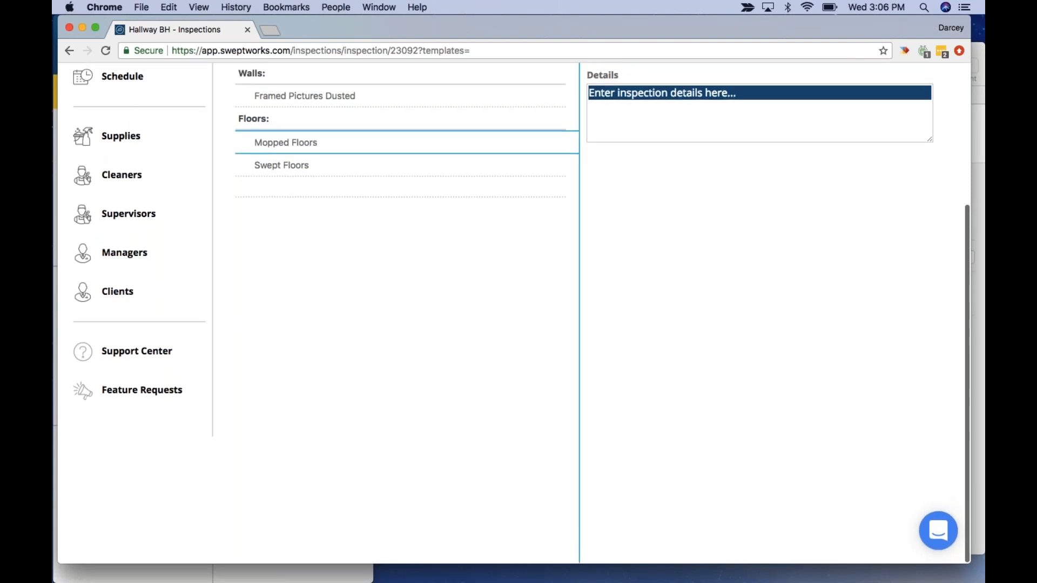
{"action": "scroll", "coordinate": [501, 396], "scroll_direction": "up", "scroll_amount": 4}
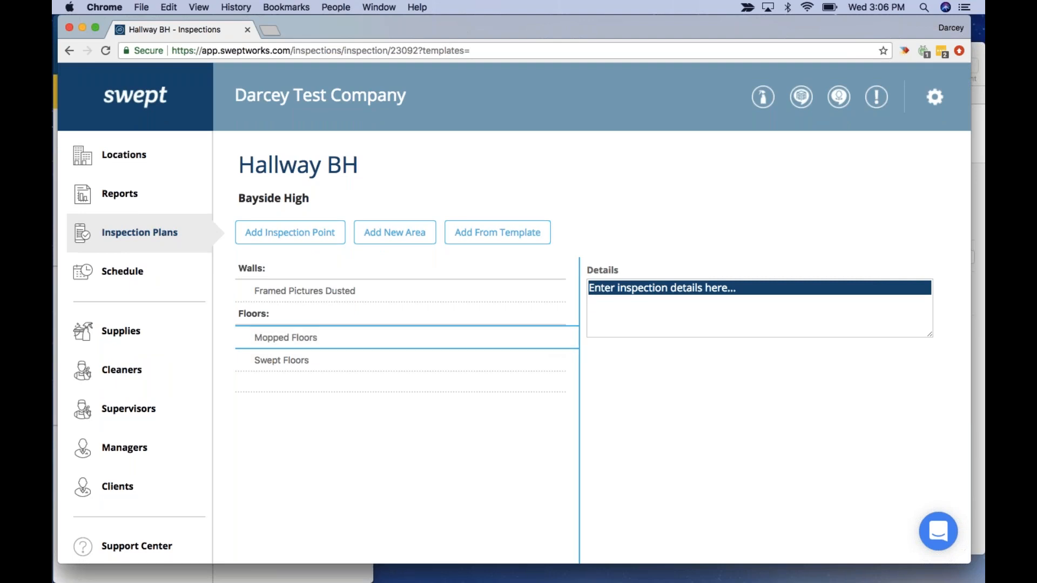
- Return to the inspection plans list, view the Hallway BH plan's areas and inspection points, and go back to the list
{"action": "mouse_move", "coordinate": [412, 581]}
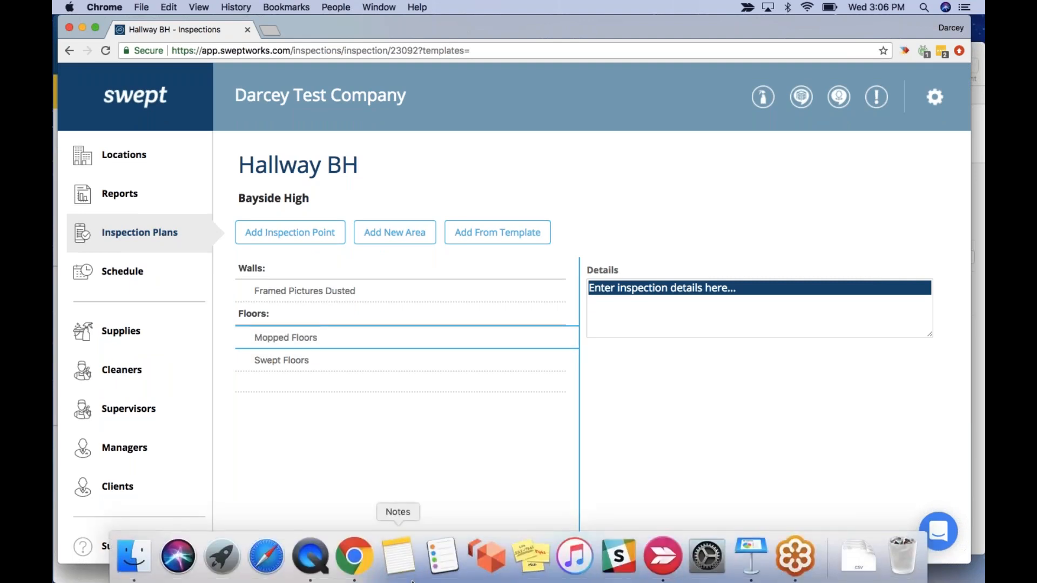
{"action": "left_click", "coordinate": [187, 234]}
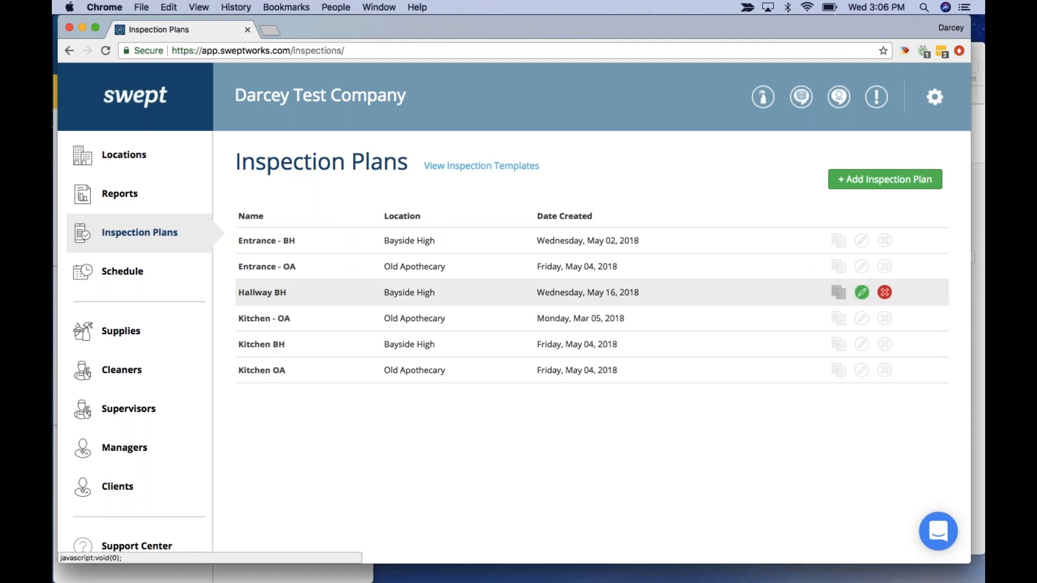
{"action": "left_click", "coordinate": [264, 299]}
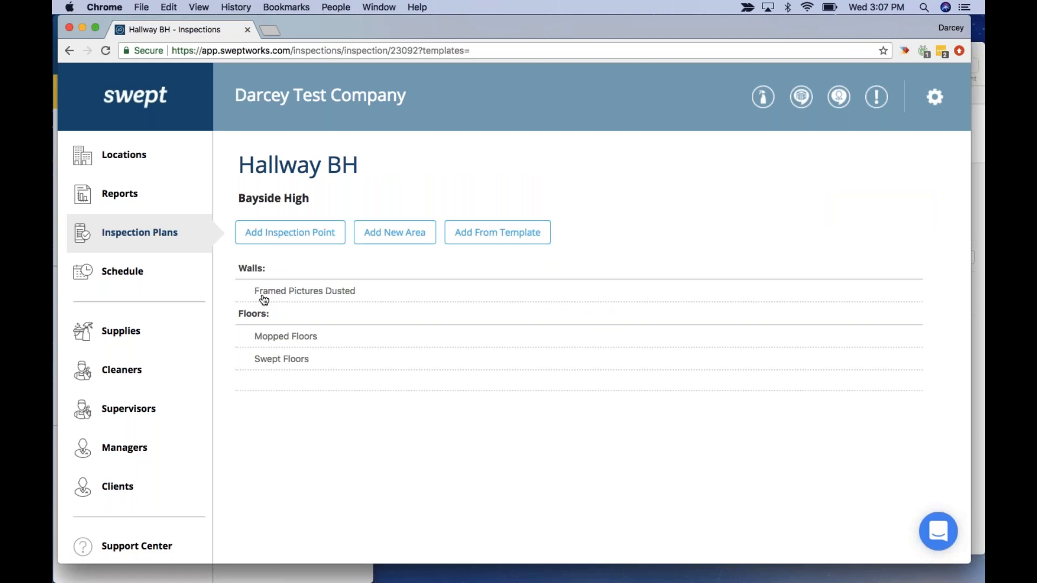
{"action": "left_click", "coordinate": [69, 48]}
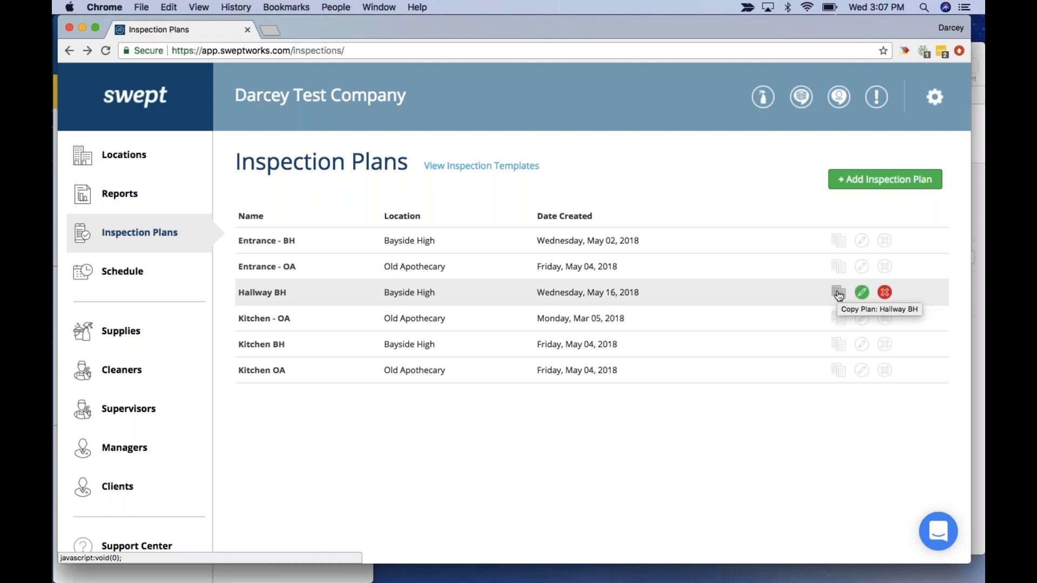
{"action": "left_click", "coordinate": [973, 42]}
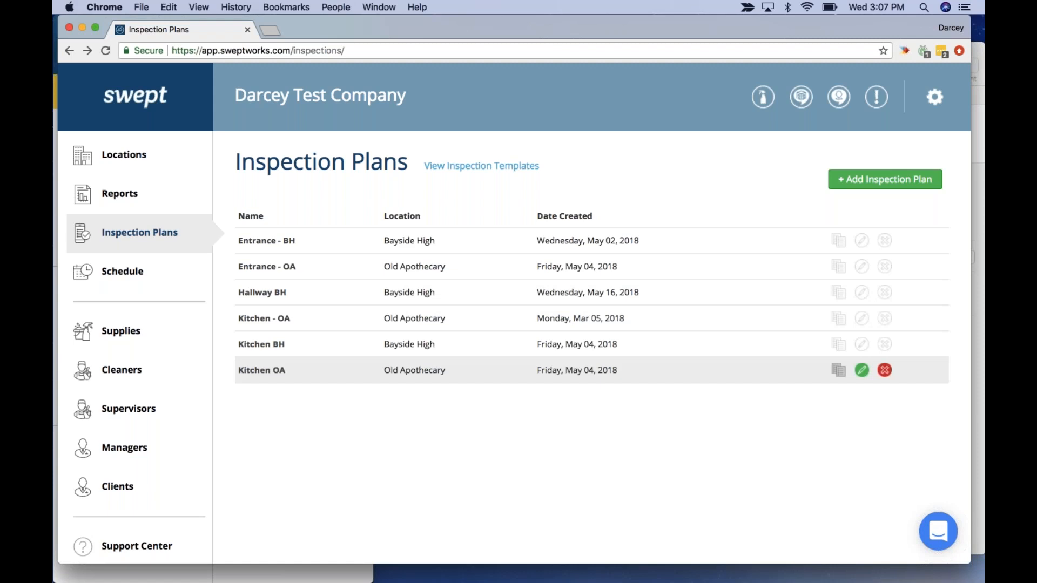
- Open the Hallway BH plan and delete its Walls and Floors areas with all their inspection points
{"action": "left_click", "coordinate": [268, 298]}
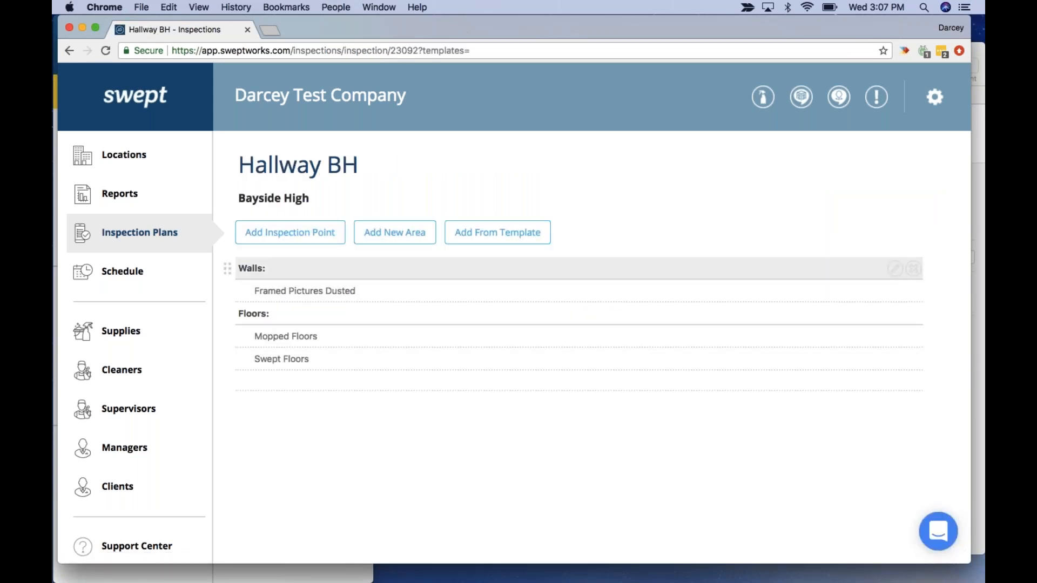
{"action": "left_click", "coordinate": [914, 270]}
{"action": "left_click", "coordinate": [914, 270]}
{"action": "left_click", "coordinate": [914, 270]}
{"action": "left_click", "coordinate": [914, 269]}
{"action": "left_click", "coordinate": [914, 270]}
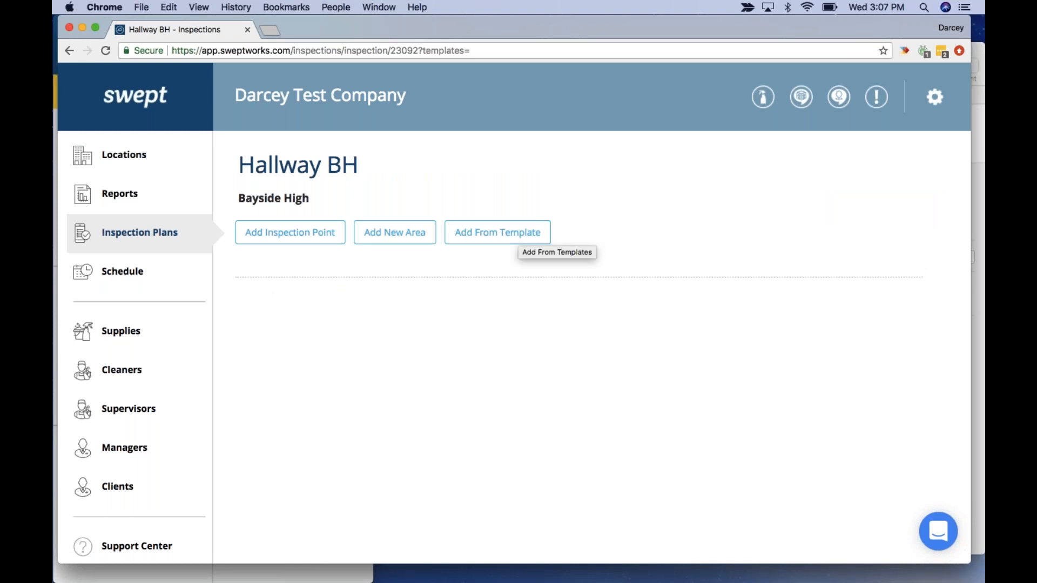
- Add the "Swept Template - Hallway" template to the Hallway BH plan
{"action": "left_click", "coordinate": [518, 234]}
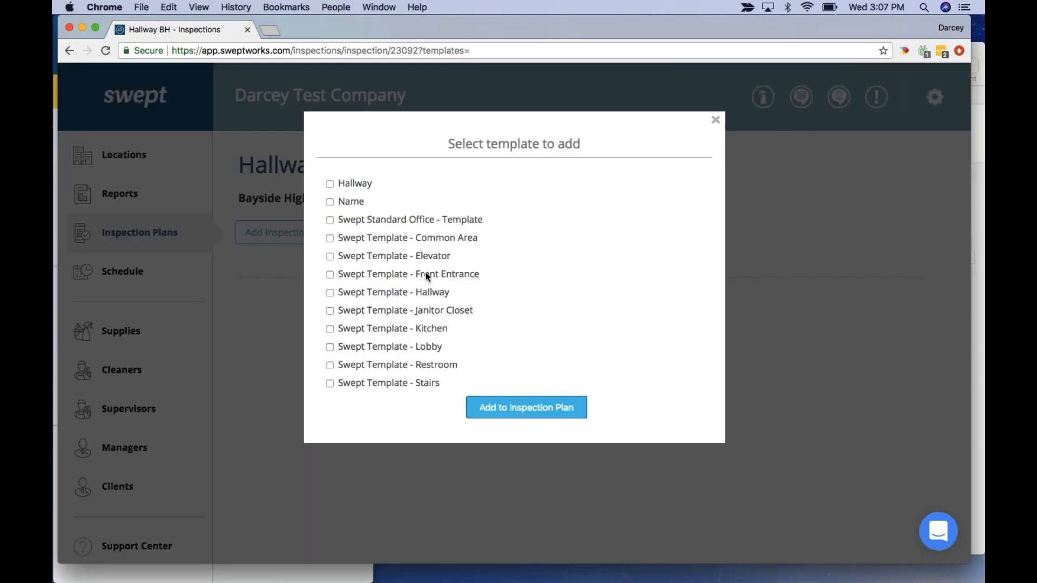
{"action": "scroll", "coordinate": [426, 276], "scroll_direction": "down", "scroll_amount": 3}
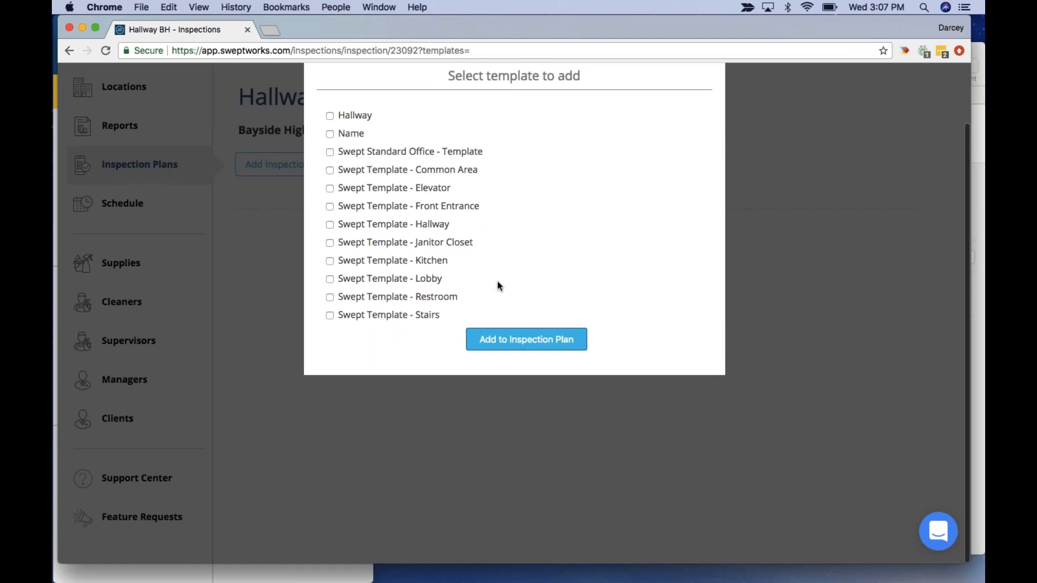
{"action": "left_click", "coordinate": [331, 226]}
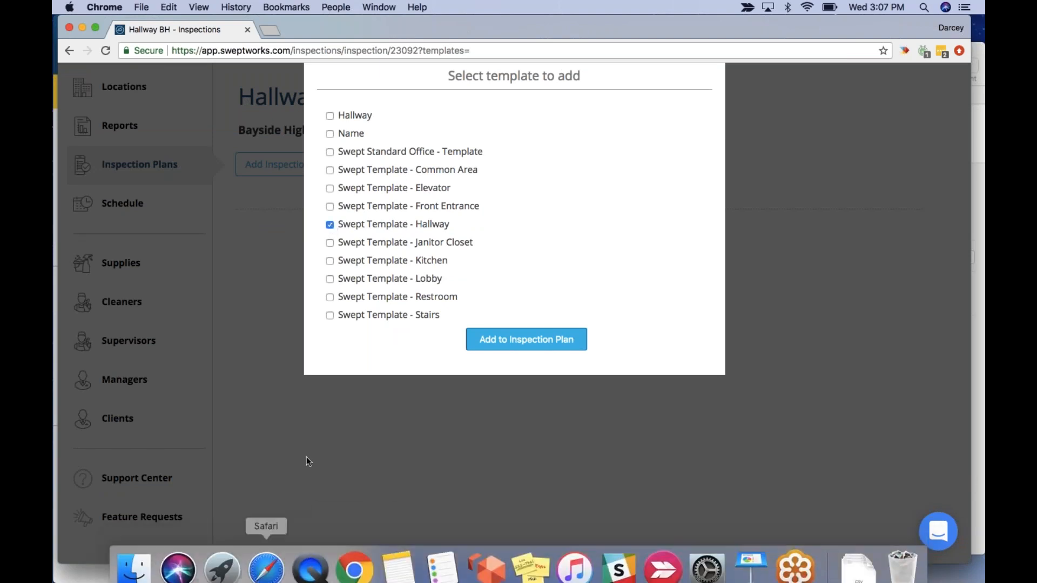
{"action": "left_click", "coordinate": [520, 343]}
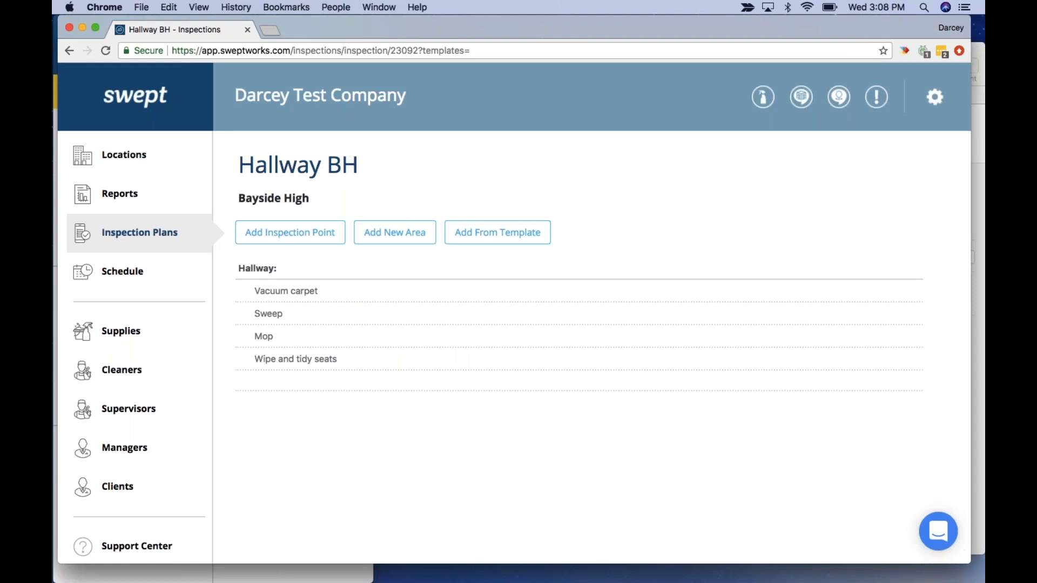
- Create a new inspection template named "Name23" from the inspection templates list
{"action": "left_click", "coordinate": [167, 233]}
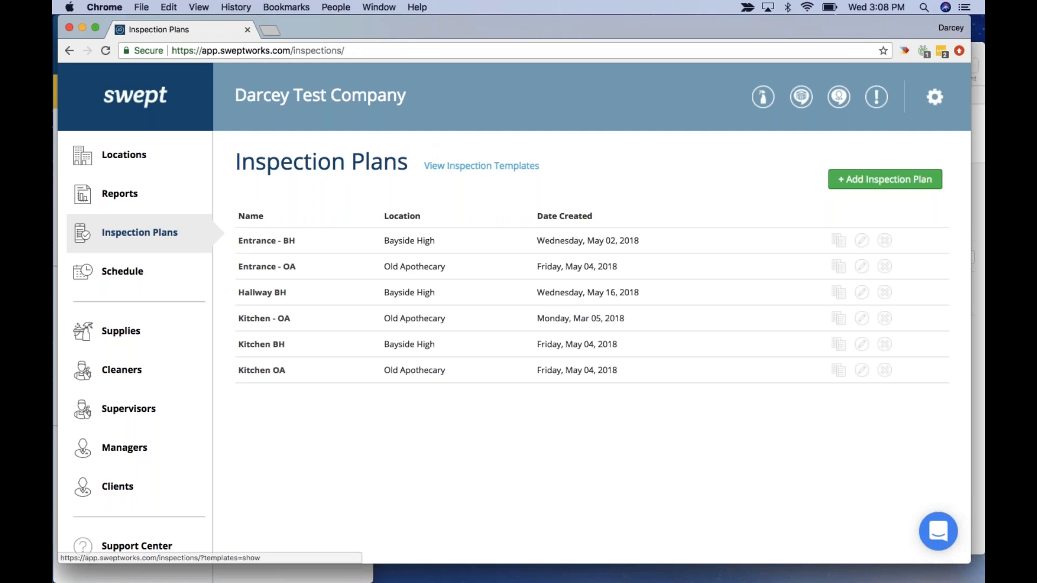
{"action": "left_click", "coordinate": [504, 171]}
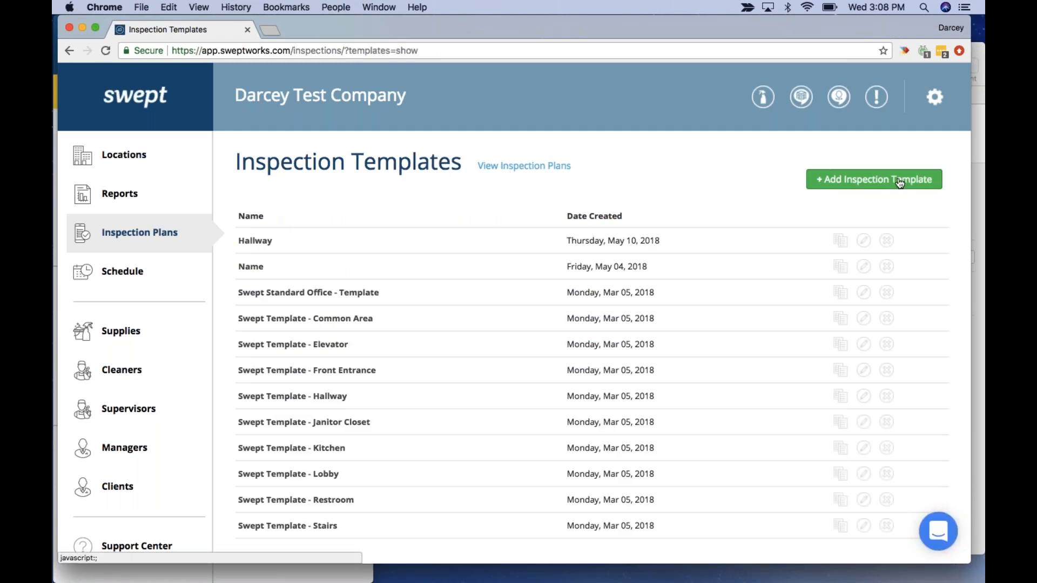
{"action": "left_click", "coordinate": [899, 183]}
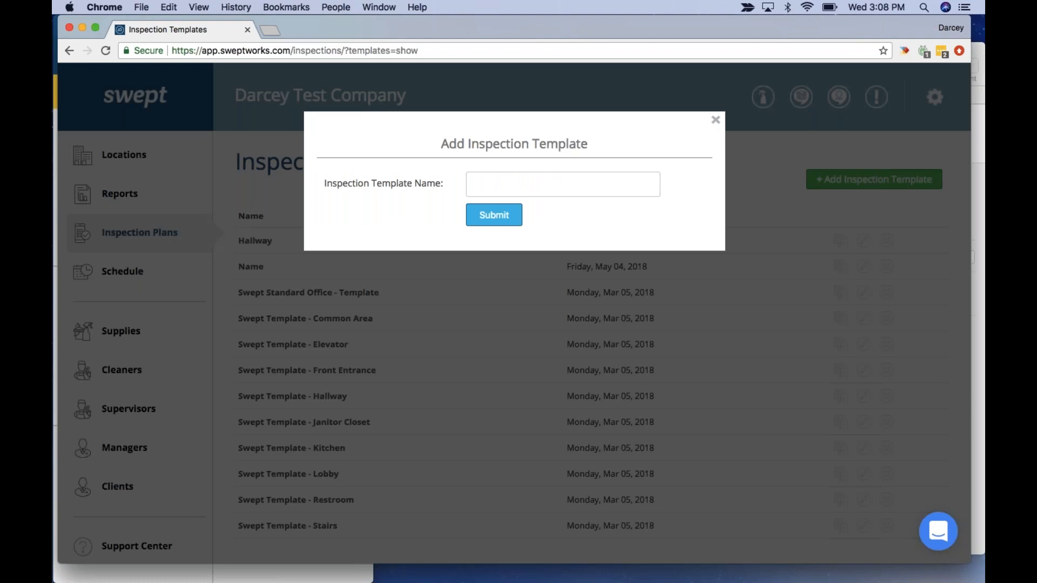
{"action": "type", "text": "Nam"}
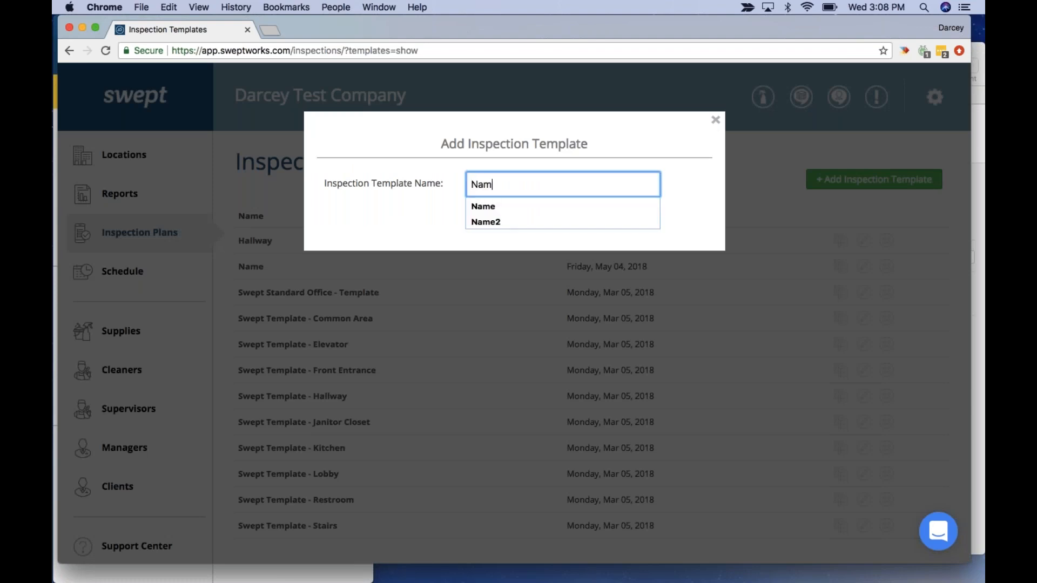
{"action": "type", "text": "e23"}
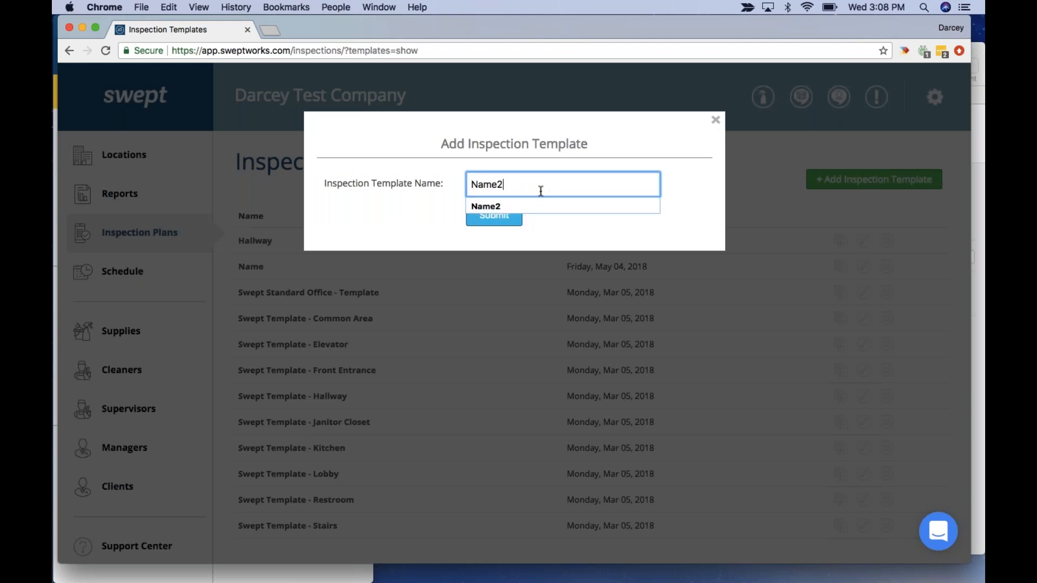
{"action": "left_click", "coordinate": [508, 217]}
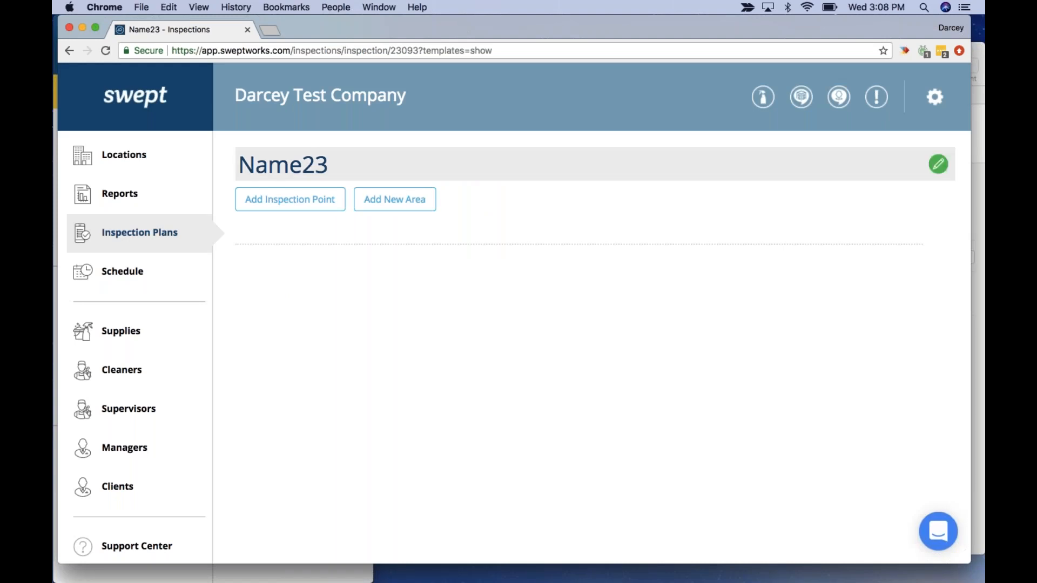
- Add an unnamed area and a blank inspection point to the Name23 template, and return to the inspection plans list
{"action": "left_click", "coordinate": [423, 201]}
{"action": "left_click", "coordinate": [286, 205]}
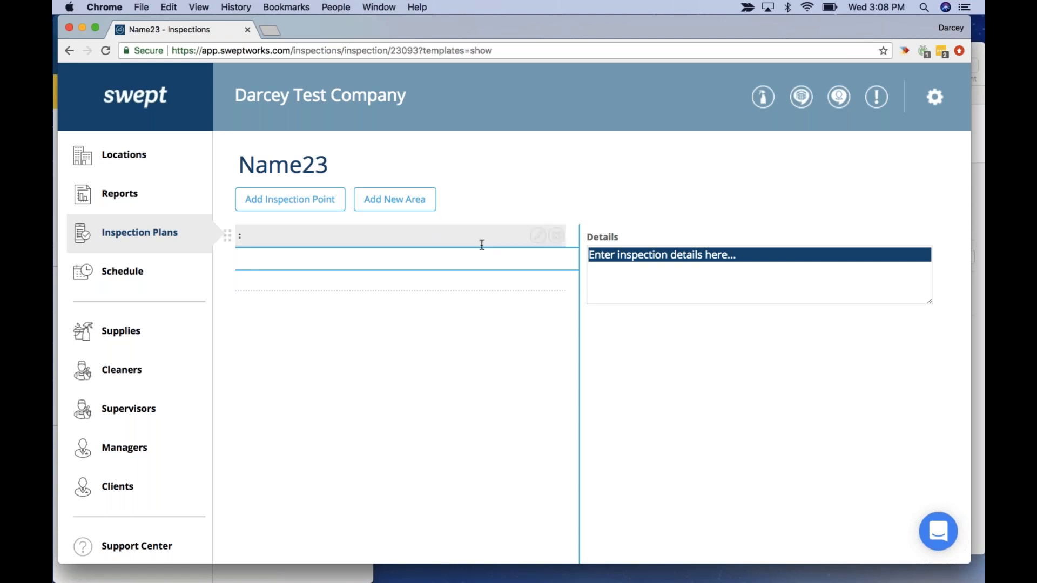
{"action": "left_click", "coordinate": [184, 234]}
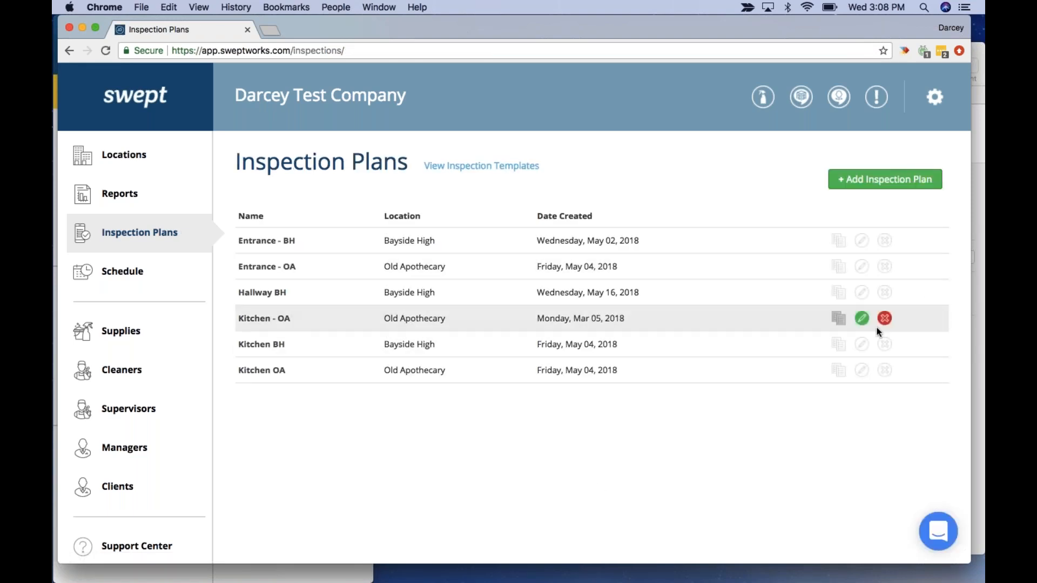
- Open the Hallway BH plan and delete its Hallway area with all the inspection points
{"action": "left_click", "coordinate": [862, 294]}
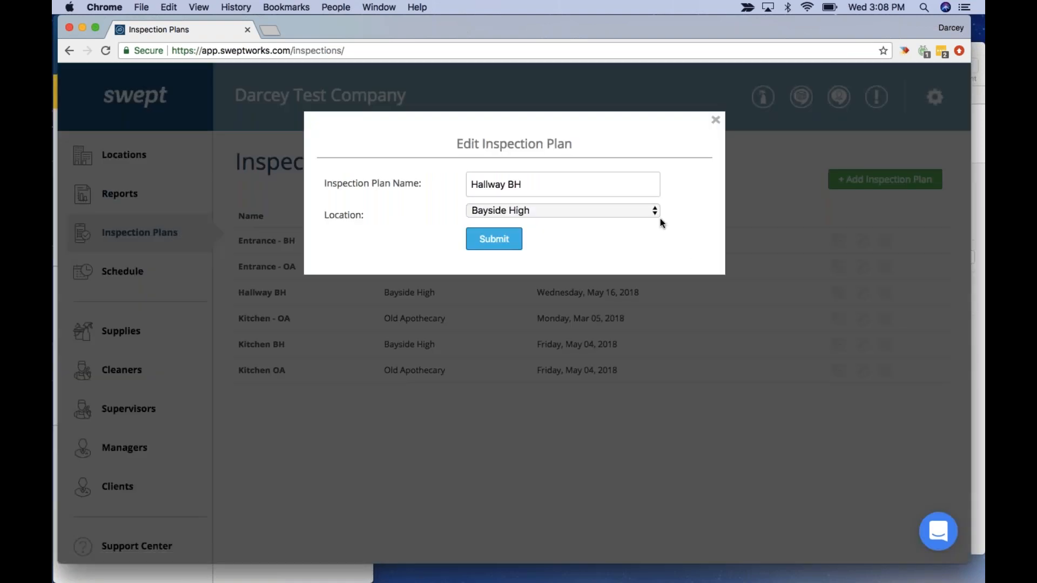
{"action": "left_click", "coordinate": [731, 143]}
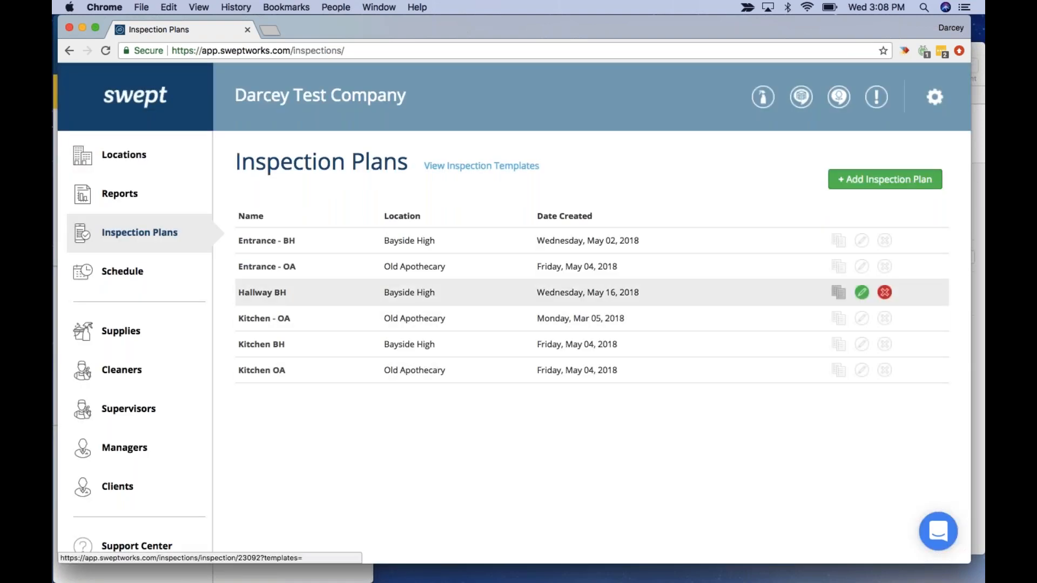
{"action": "left_click", "coordinate": [263, 293]}
{"action": "left_click", "coordinate": [916, 270]}
{"action": "left_click", "coordinate": [915, 271]}
{"action": "left_click", "coordinate": [916, 271]}
{"action": "left_click", "coordinate": [916, 272]}
{"action": "left_click", "coordinate": [916, 272]}
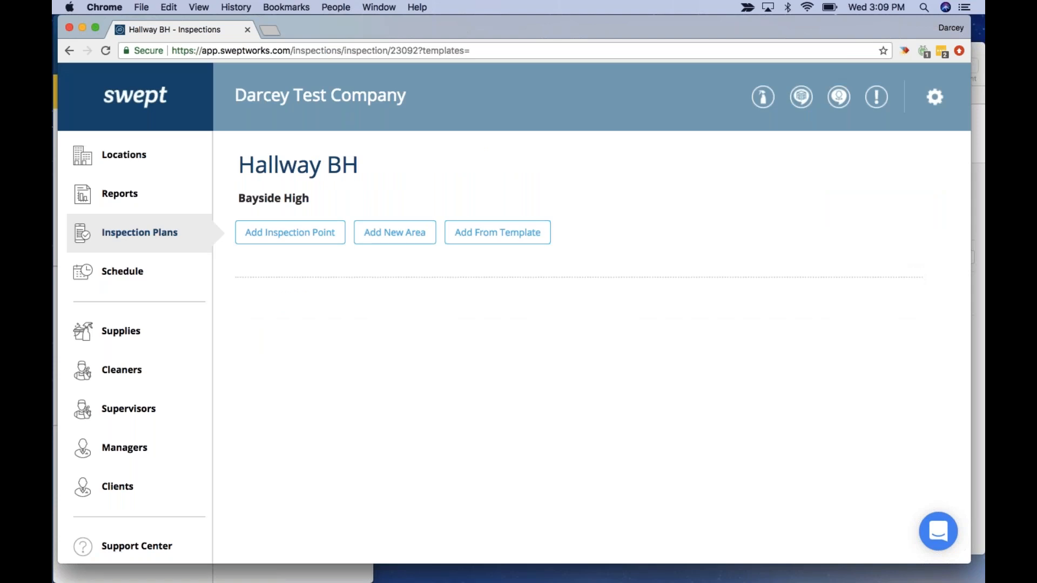
- Add the Swept templates Common Area, Elevator, Front Entrance and Hallway to the Hallway BH plan together
{"action": "left_click", "coordinate": [500, 232]}
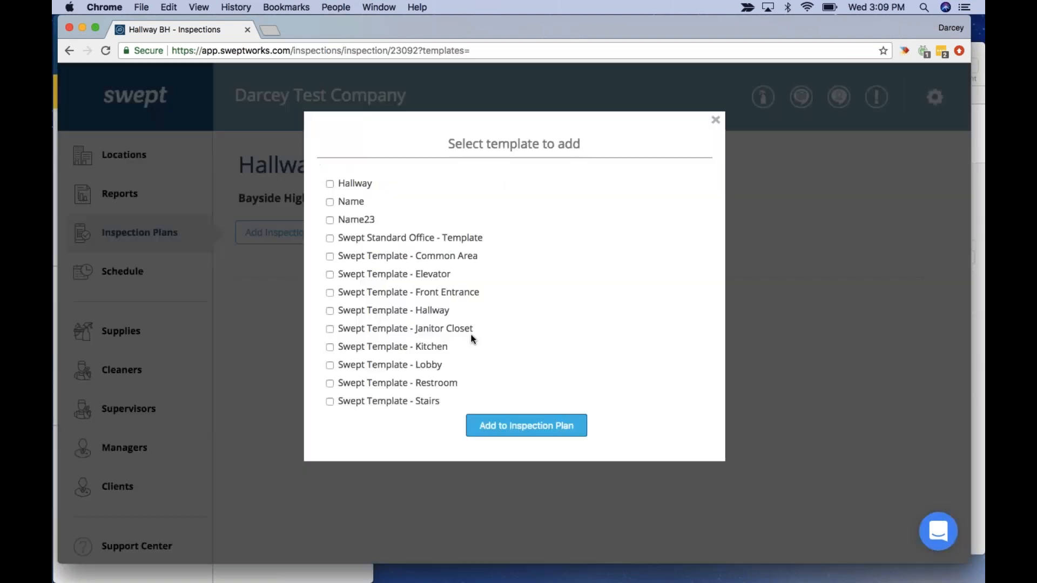
{"action": "left_click", "coordinate": [330, 256]}
{"action": "left_click", "coordinate": [329, 292]}
{"action": "left_click", "coordinate": [330, 310]}
{"action": "left_click", "coordinate": [330, 274]}
{"action": "left_click", "coordinate": [550, 424]}
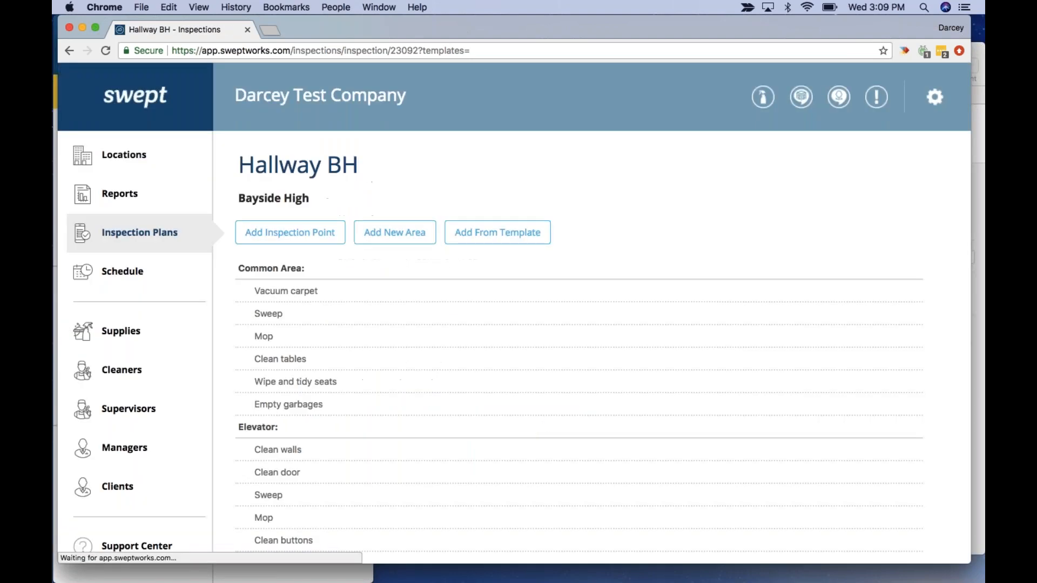
- Delete the Common Area and Elevator areas with their inspection points, plus the blank lines above the Front Entrance and Hallway areas
{"action": "scroll", "coordinate": [519, 422], "scroll_direction": "down", "scroll_amount": 5}
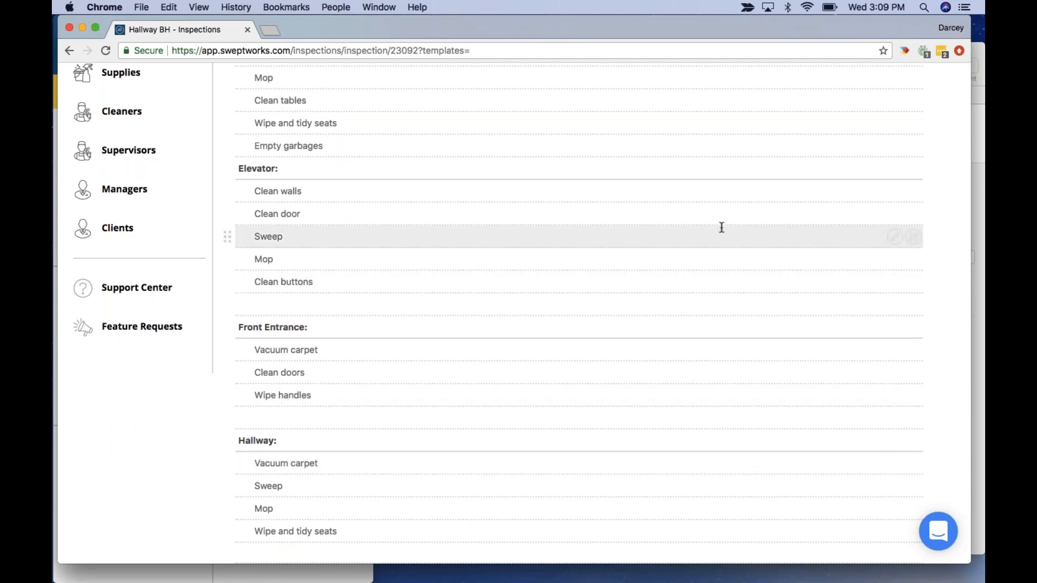
{"action": "scroll", "coordinate": [721, 227], "scroll_direction": "up", "scroll_amount": 5}
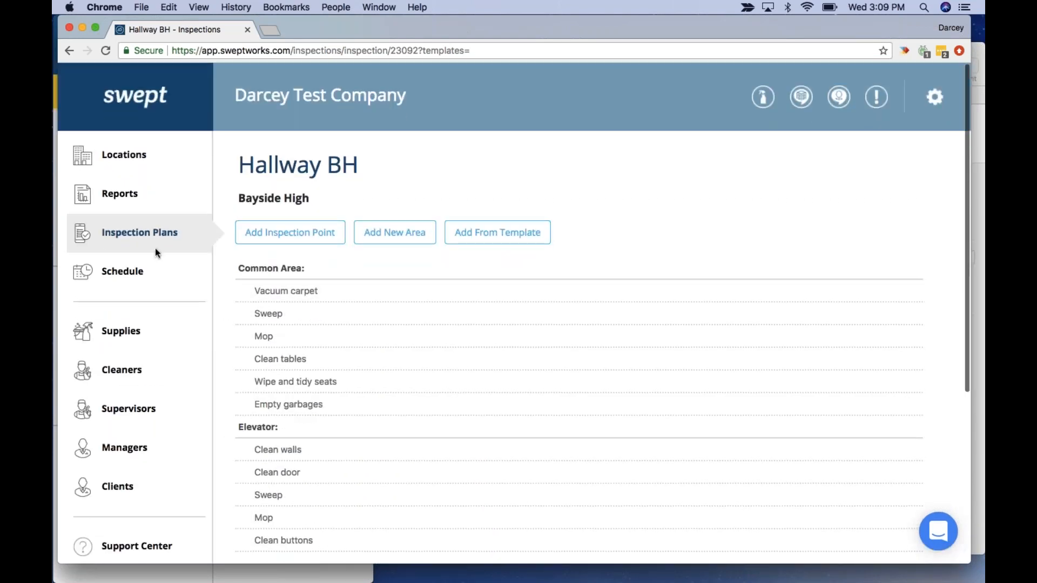
{"action": "scroll", "coordinate": [463, 405], "scroll_direction": "down", "scroll_amount": 5}
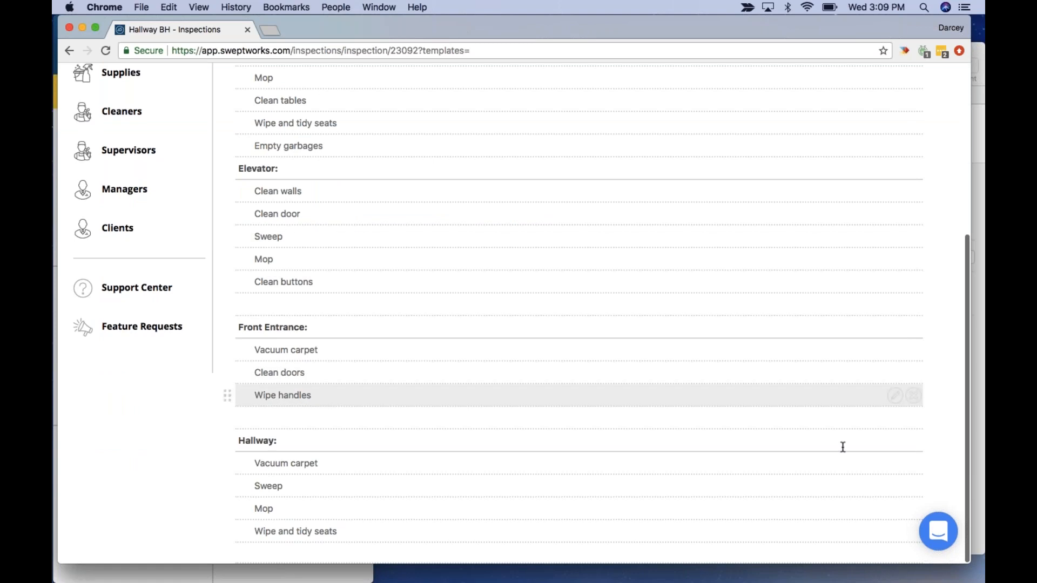
{"action": "scroll", "coordinate": [872, 127], "scroll_direction": "up", "scroll_amount": 5}
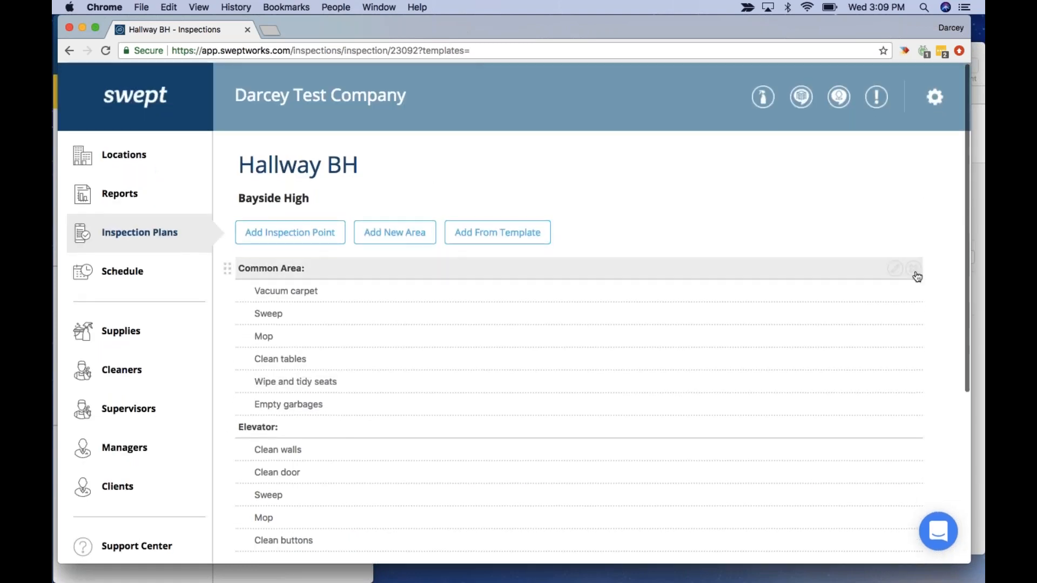
{"action": "left_click", "coordinate": [917, 276]}
{"action": "left_click", "coordinate": [917, 276]}
{"action": "left_click", "coordinate": [917, 276]}
{"action": "left_click", "coordinate": [917, 277]}
{"action": "left_click", "coordinate": [917, 276]}
{"action": "left_click", "coordinate": [917, 277]}
{"action": "left_click", "coordinate": [917, 277]}
{"action": "left_click", "coordinate": [917, 276]}
{"action": "left_click", "coordinate": [917, 277]}
{"action": "left_click", "coordinate": [917, 277]}
{"action": "left_click", "coordinate": [917, 277]}
{"action": "left_click", "coordinate": [917, 277]}
{"action": "left_click", "coordinate": [917, 276]}
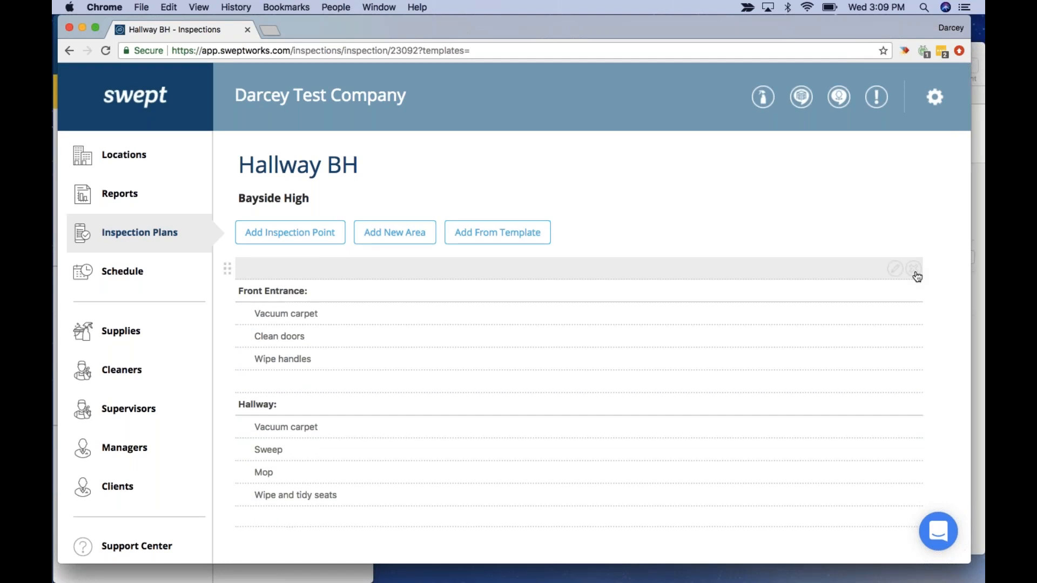
{"action": "left_click", "coordinate": [917, 277]}
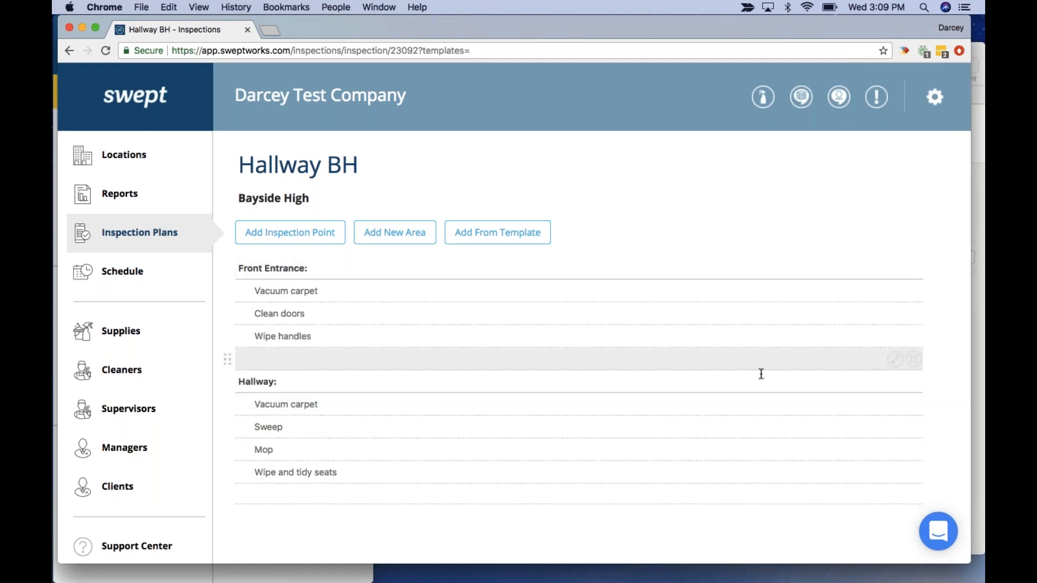
{"action": "left_click", "coordinate": [914, 365]}
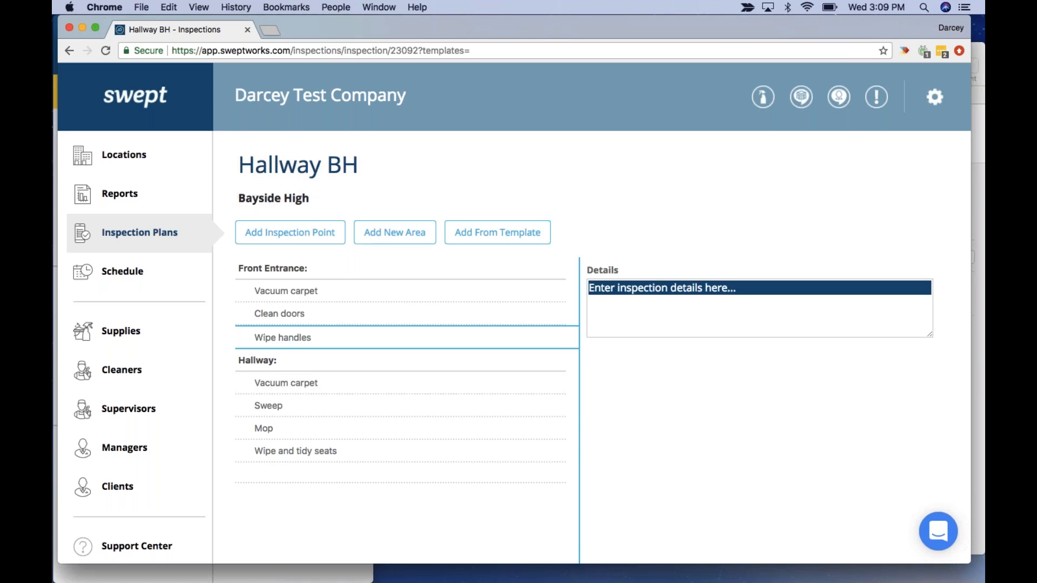
- Go to the Locations page and switch to the QuickTime Player window that mirrors the Swept mobile app
{"action": "left_click", "coordinate": [180, 97]}
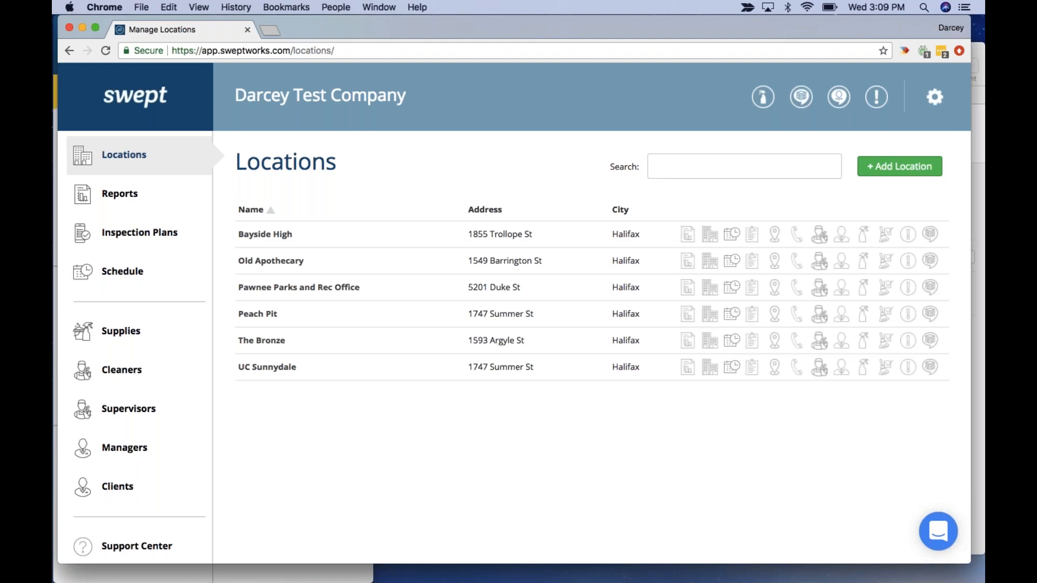
{"action": "left_click", "coordinate": [54, 147]}
{"action": "left_click_drag", "start_coordinate": [259, 21], "coordinate": [558, 4]}
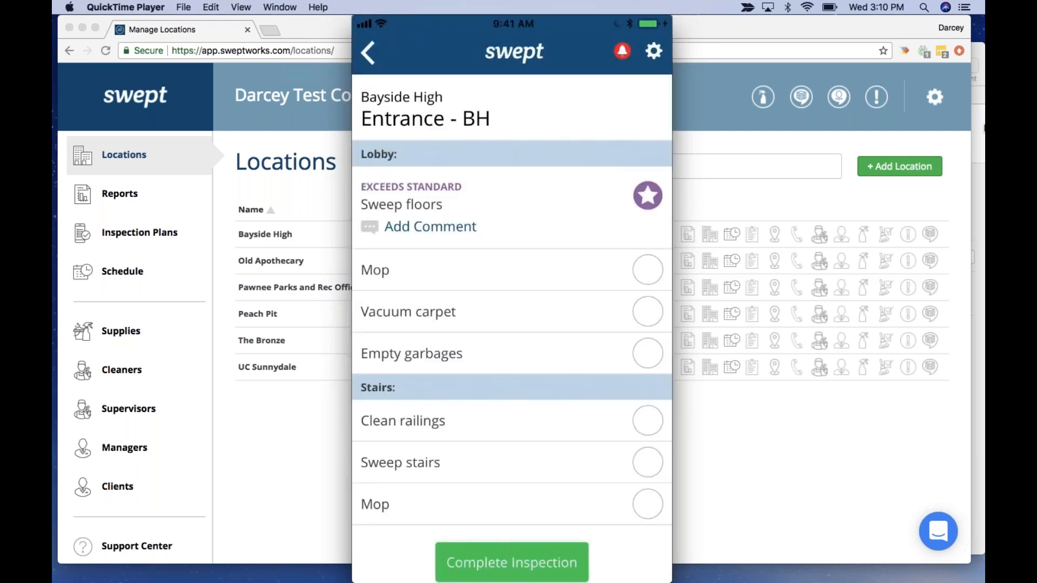
- Add and save the comment "Great Job!" on the Lobby's Sweep floors point in the Entrance - BH inspection
{"action": "type", "text": "Grr"}
{"action": "key", "text": "BackSpace"}
{"action": "type", "text": "eat "}
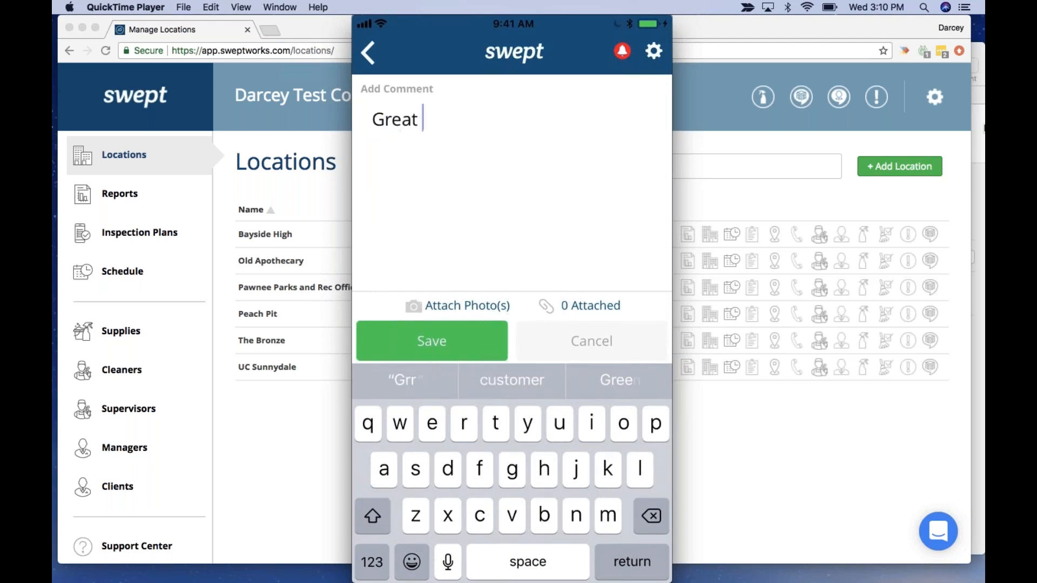
{"action": "type", "text": "Jo"}
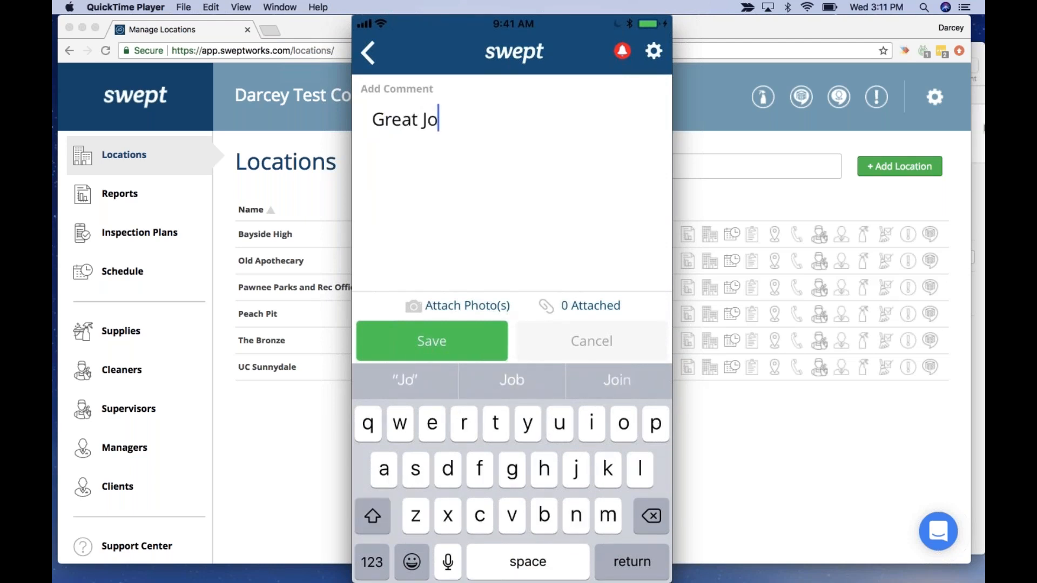
{"action": "type", "text": "b!"}
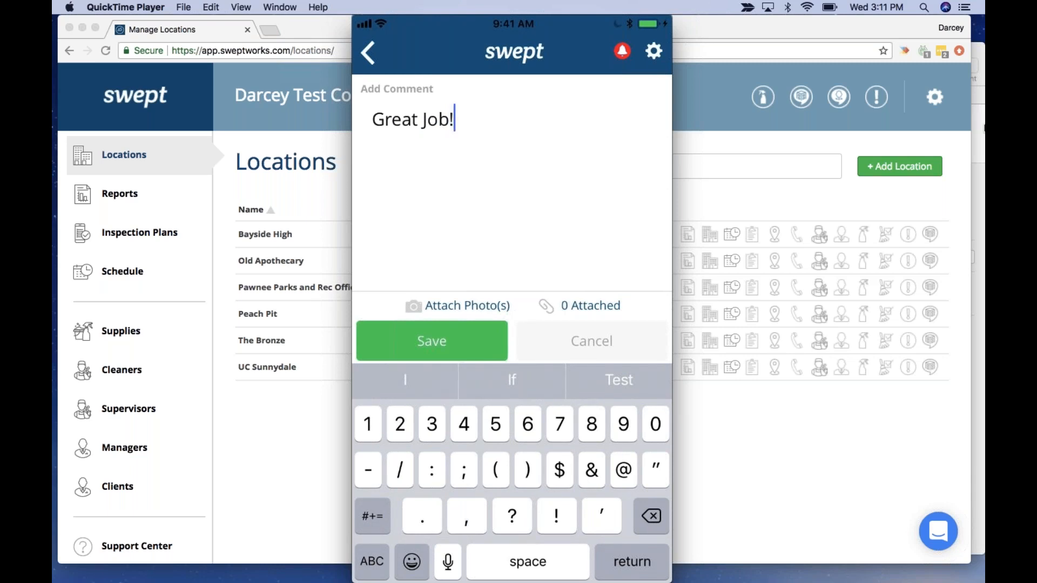
{"action": "left_click", "coordinate": [431, 341]}
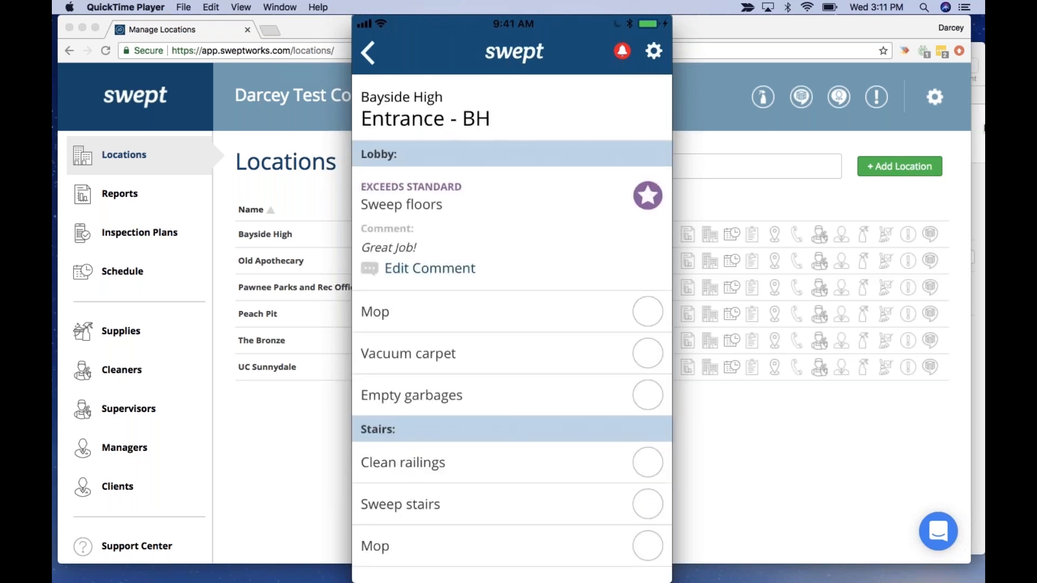
- Rate the remaining Lobby points: Mop as Meets Standards, Vacuum carpet as Not Inspected, and Empty garbages as Exceeds Standards
{"action": "left_click", "coordinate": [647, 312]}
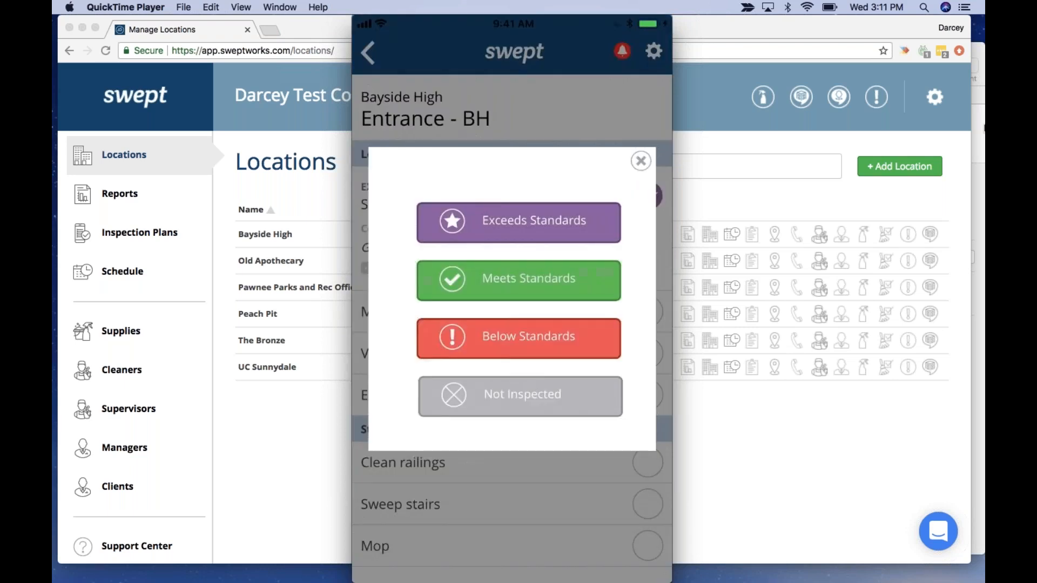
{"action": "left_click", "coordinate": [519, 281]}
{"action": "left_click", "coordinate": [647, 394]}
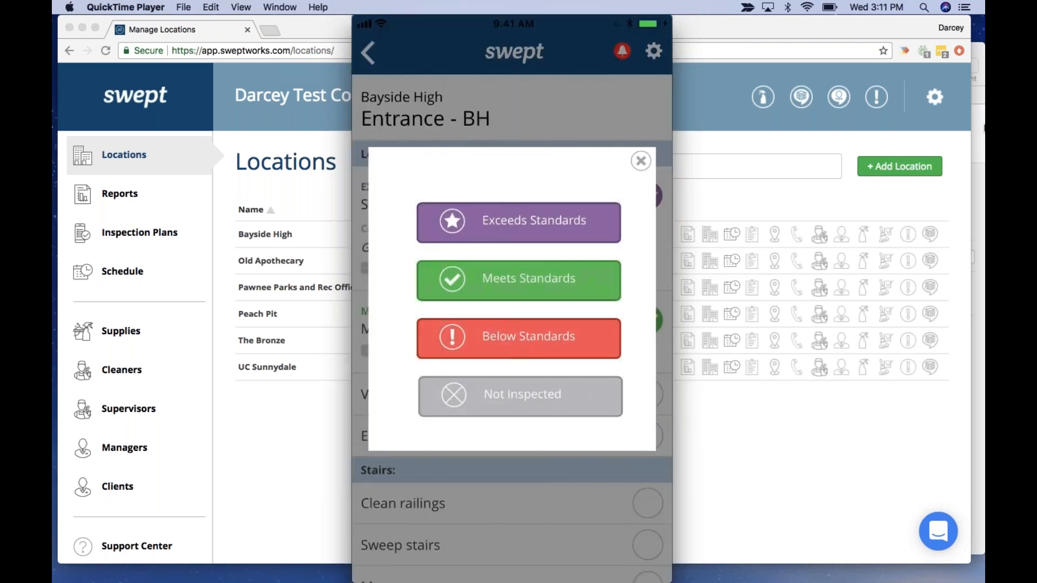
{"action": "left_click", "coordinate": [520, 396]}
{"action": "scroll", "coordinate": [512, 324], "scroll_direction": "down", "scroll_amount": 2}
{"action": "left_click", "coordinate": [647, 354]}
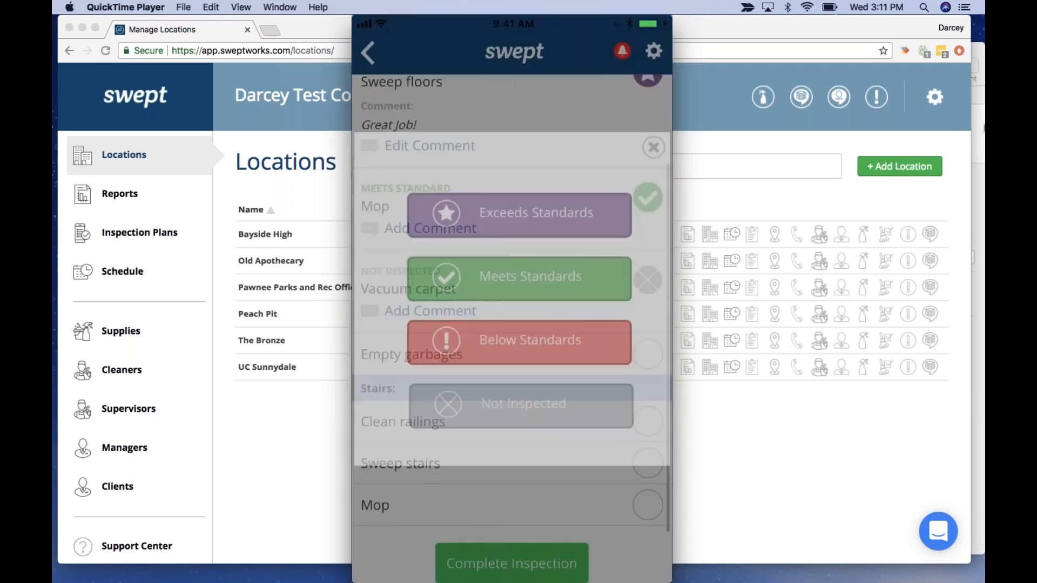
{"action": "left_click", "coordinate": [518, 212]}
{"action": "scroll", "coordinate": [512, 324], "scroll_direction": "down", "scroll_amount": 3}
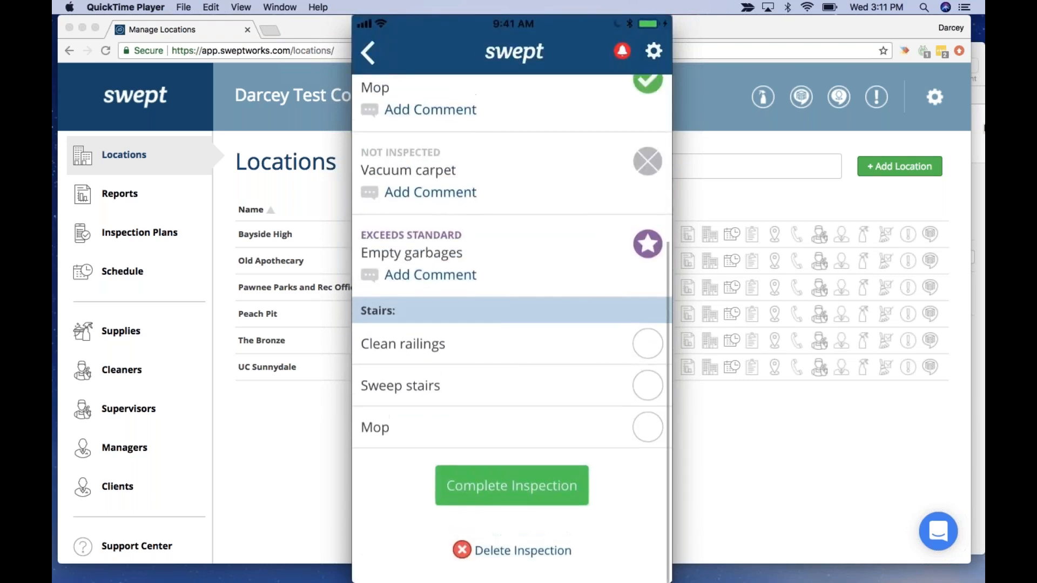
- Rate Clean railings and Mop under Stairs as Meets Standards and Sweep stairs as Exceeds Standards, and complete the inspection
{"action": "left_click", "coordinate": [648, 332]}
{"action": "left_click", "coordinate": [510, 278]}
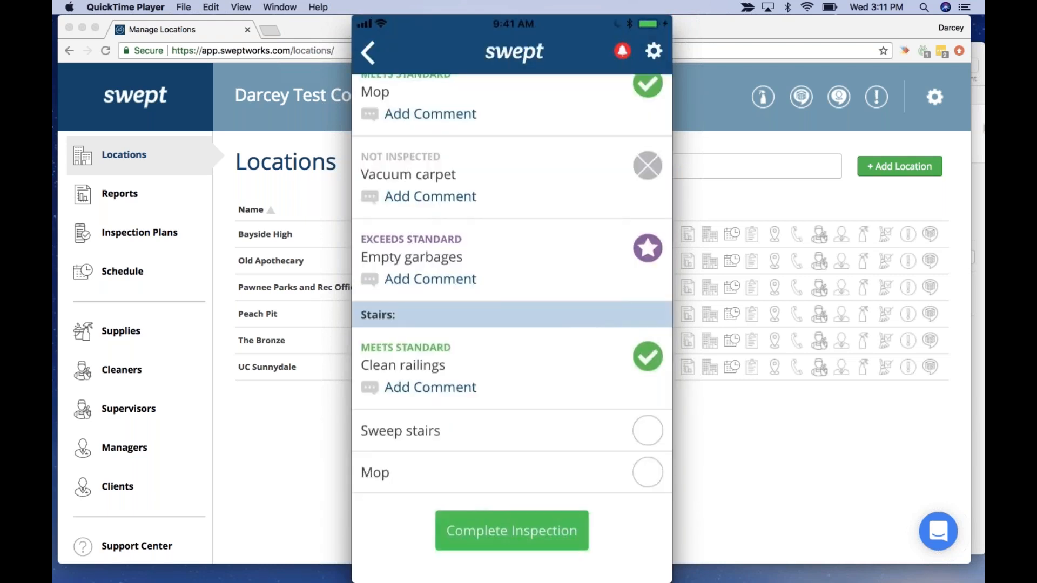
{"action": "left_click", "coordinate": [647, 431]}
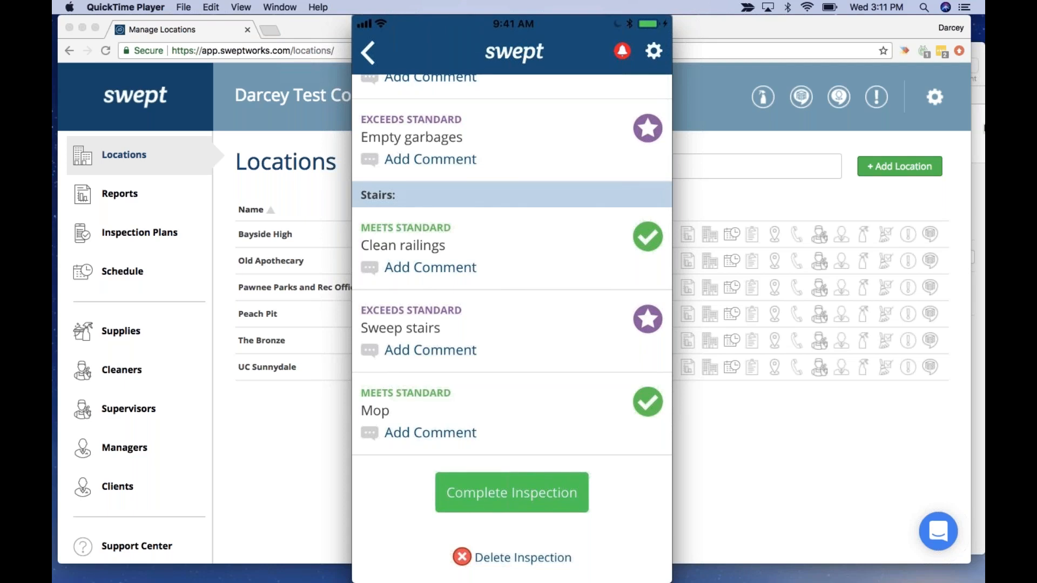
{"action": "left_click", "coordinate": [511, 492]}
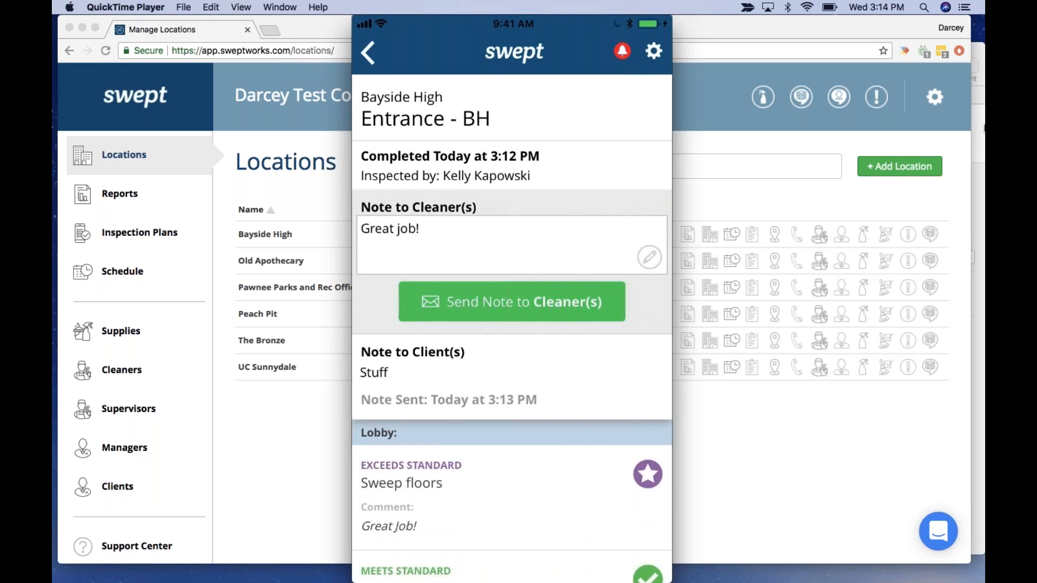
- Switch to the Chrome window and open the Inspections report from the Swept reports
{"action": "left_click", "coordinate": [749, 427]}
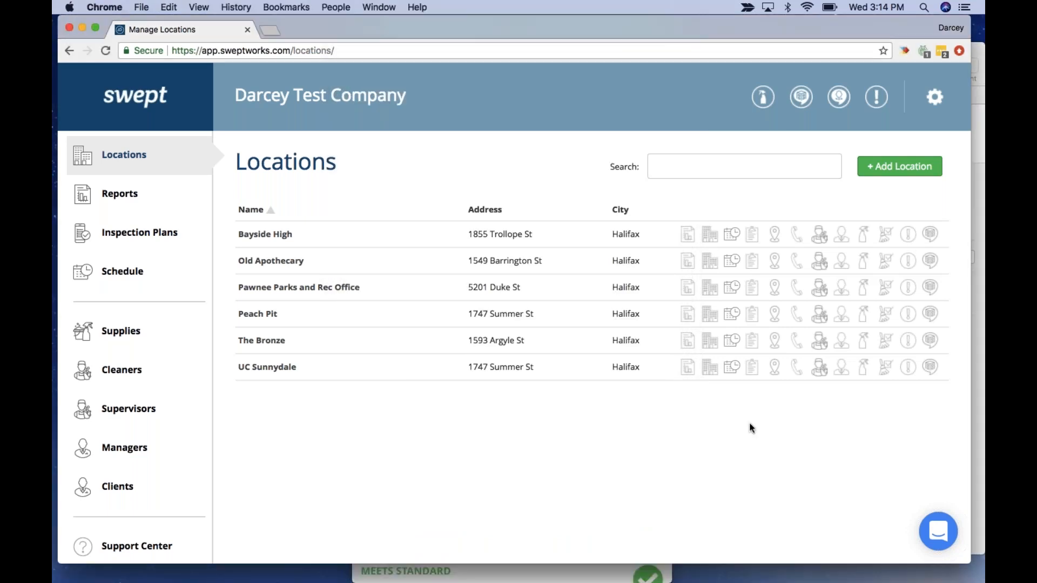
{"action": "left_click", "coordinate": [148, 194]}
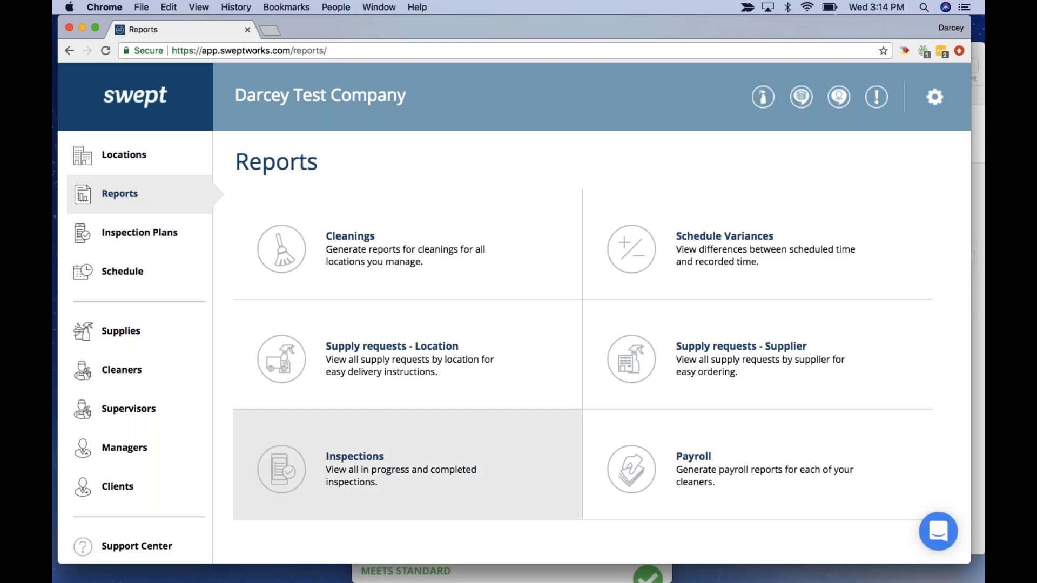
{"action": "left_click", "coordinate": [330, 475]}
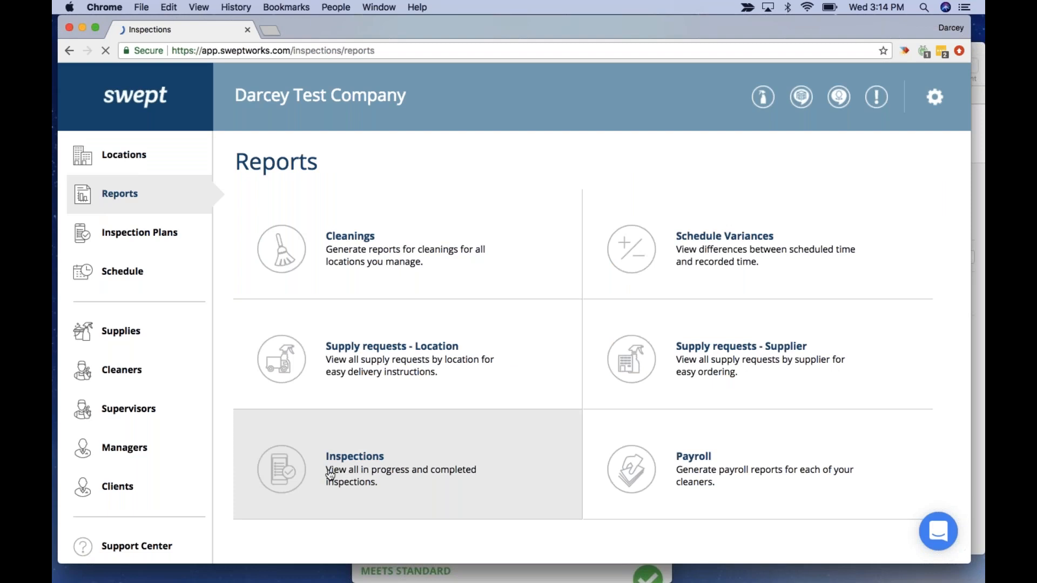
- Set the inspection report's date range to Apr 16, 2018 through May 16, 2018
{"action": "left_click", "coordinate": [355, 198]}
{"action": "left_click", "coordinate": [247, 222]}
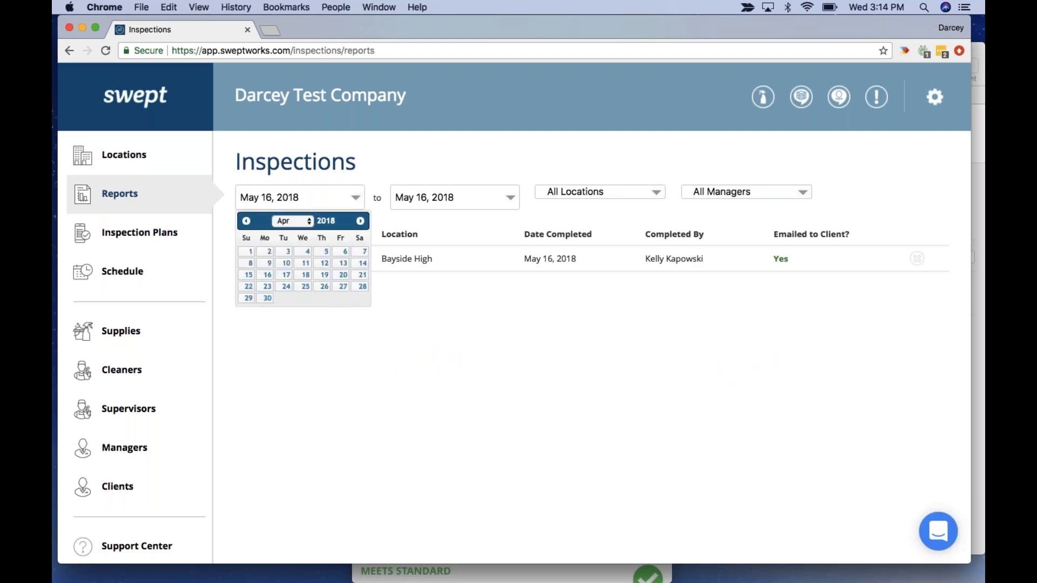
{"action": "left_click", "coordinate": [270, 276]}
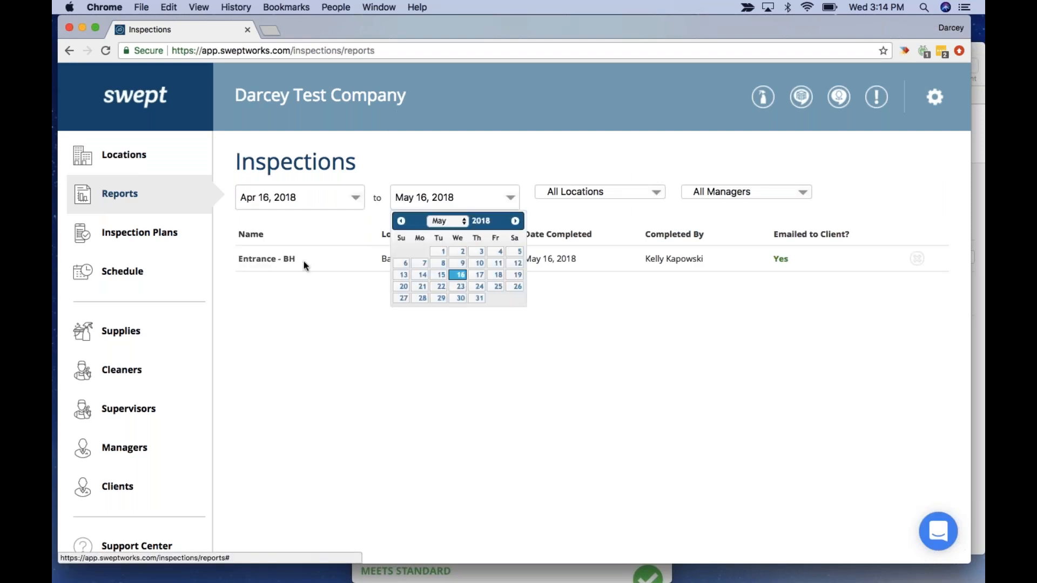
{"action": "left_click", "coordinate": [458, 275]}
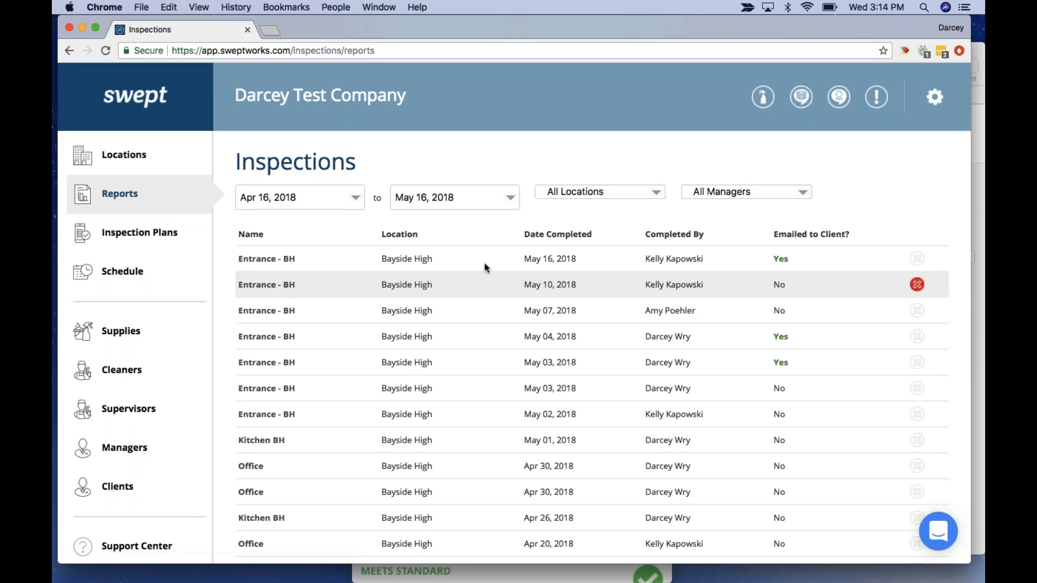
- Filter the inspections by the location Bayside High and by the manager who completed the May 16 inspection
{"action": "left_click", "coordinate": [608, 192]}
{"action": "left_click", "coordinate": [600, 215]}
{"action": "left_click", "coordinate": [725, 192]}
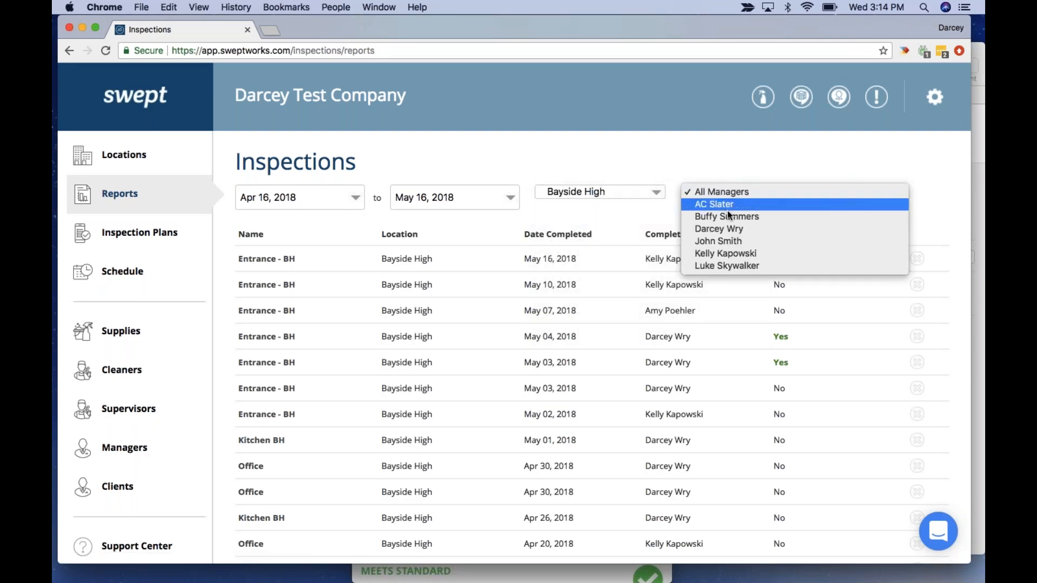
{"action": "left_click", "coordinate": [731, 255]}
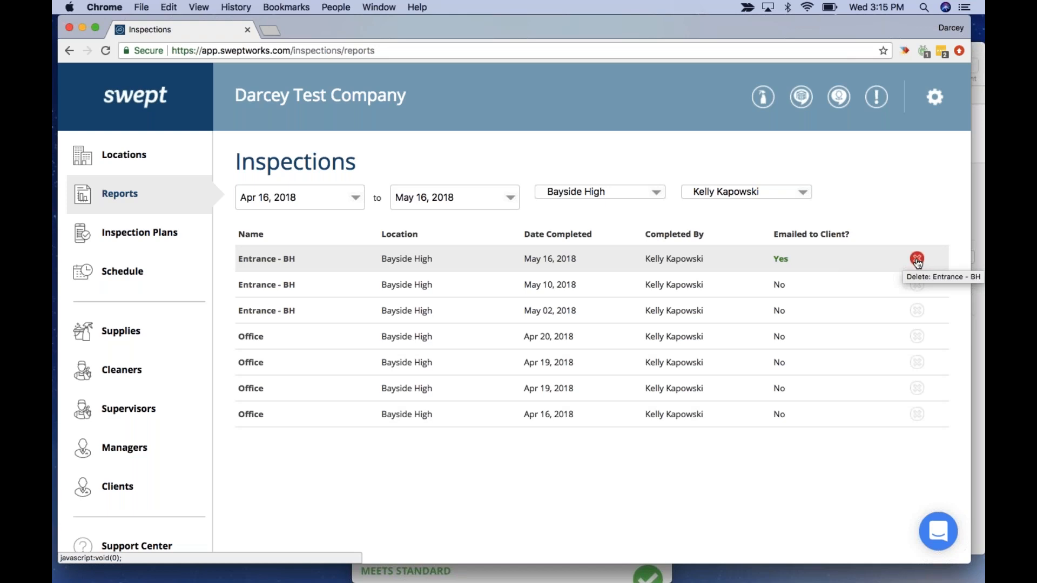
- Open the May 16, 2018 Entrance - BH inspection and review its ratings, checking the mobile app's notes in QuickTime Player as well
{"action": "left_click", "coordinate": [281, 266]}
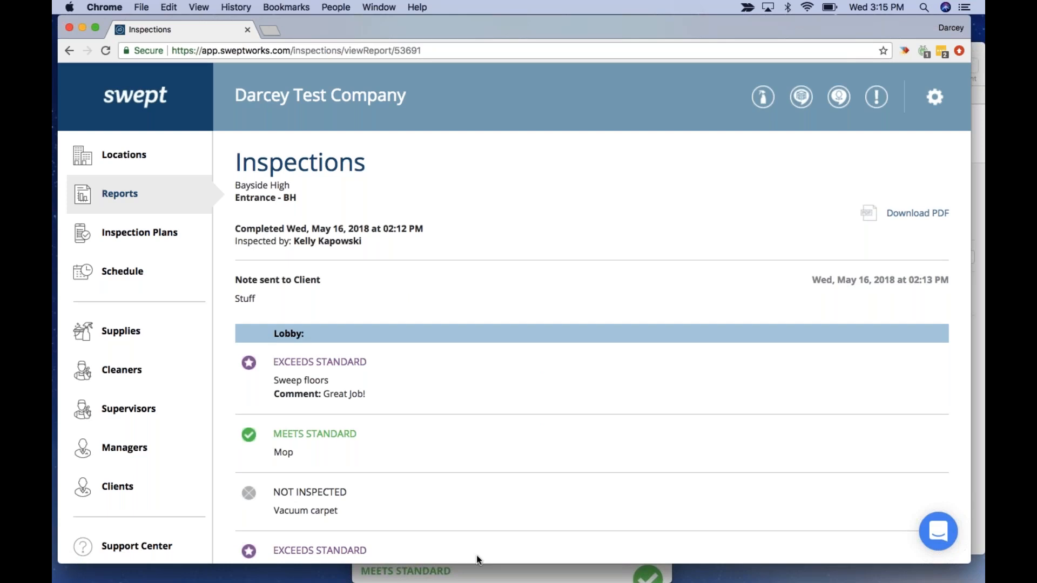
{"action": "left_click", "coordinate": [475, 574]}
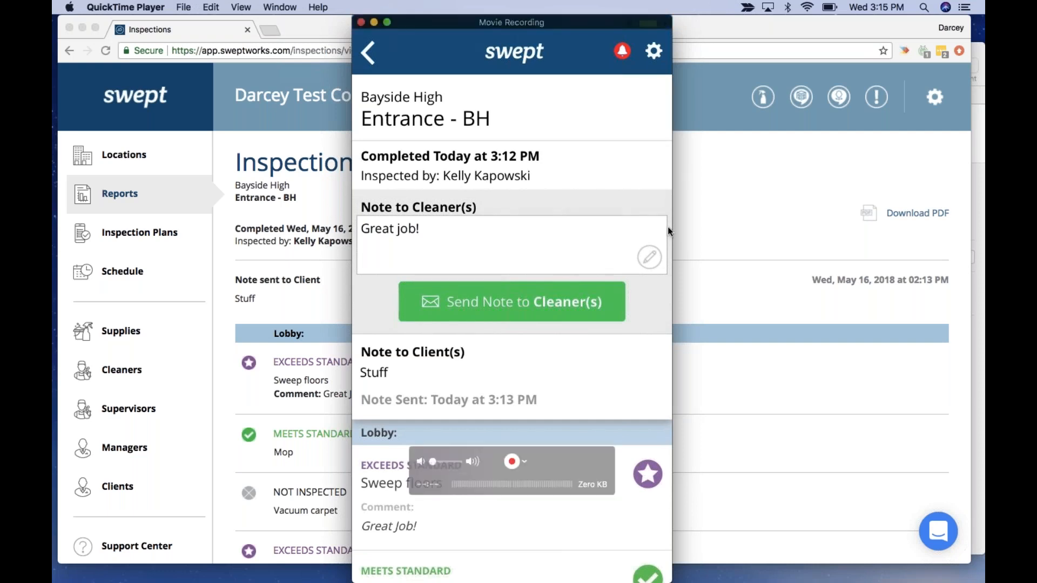
{"action": "left_click", "coordinate": [742, 262]}
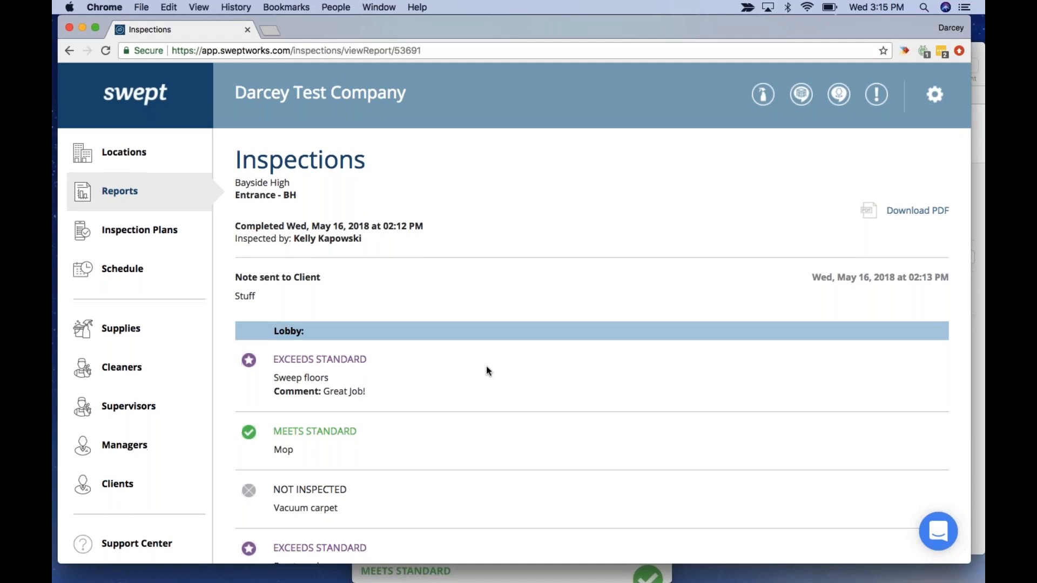
{"action": "scroll", "coordinate": [486, 366], "scroll_direction": "down", "scroll_amount": 5}
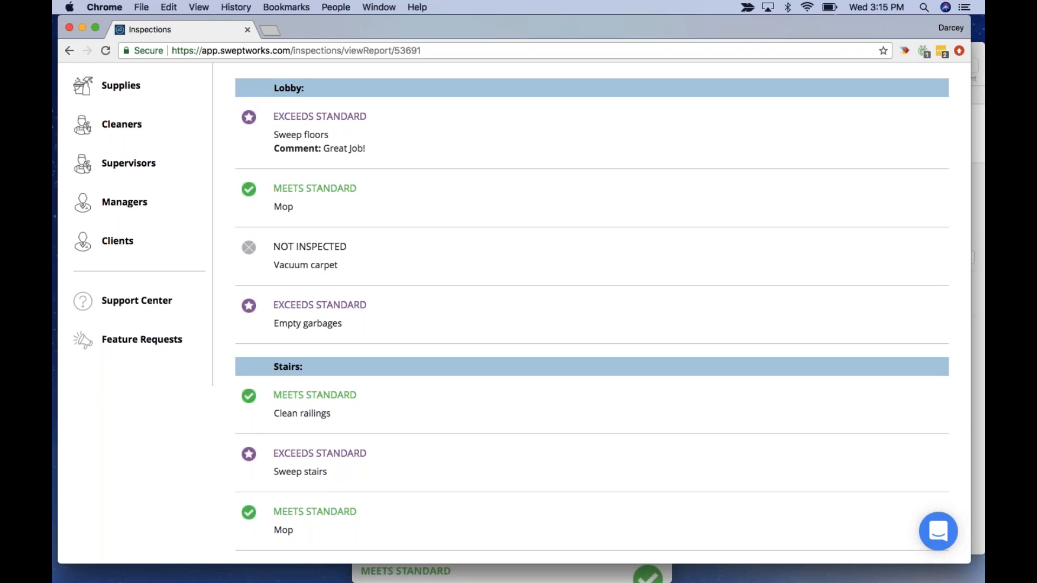
{"action": "scroll", "coordinate": [391, 155], "scroll_direction": "up", "scroll_amount": 5}
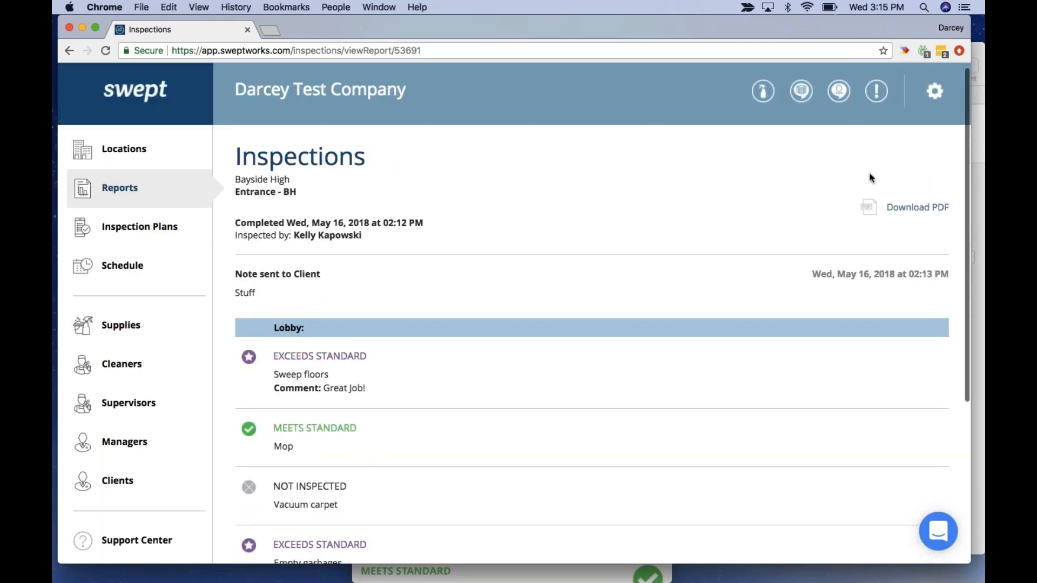
- Download the Entrance - BH inspection report as a PDF and open the downloaded file
{"action": "left_click", "coordinate": [900, 211]}
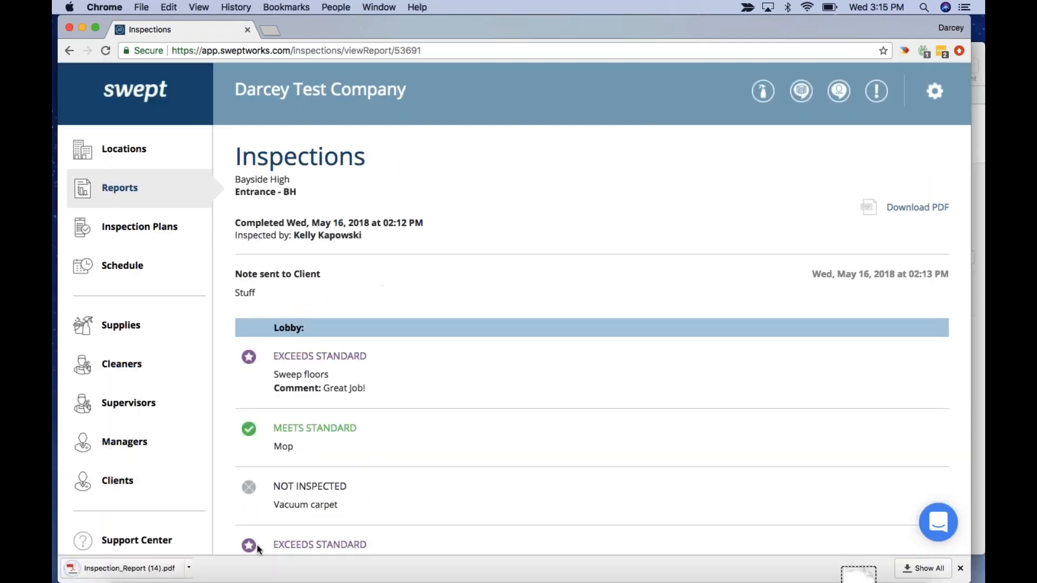
{"action": "left_click", "coordinate": [94, 573]}
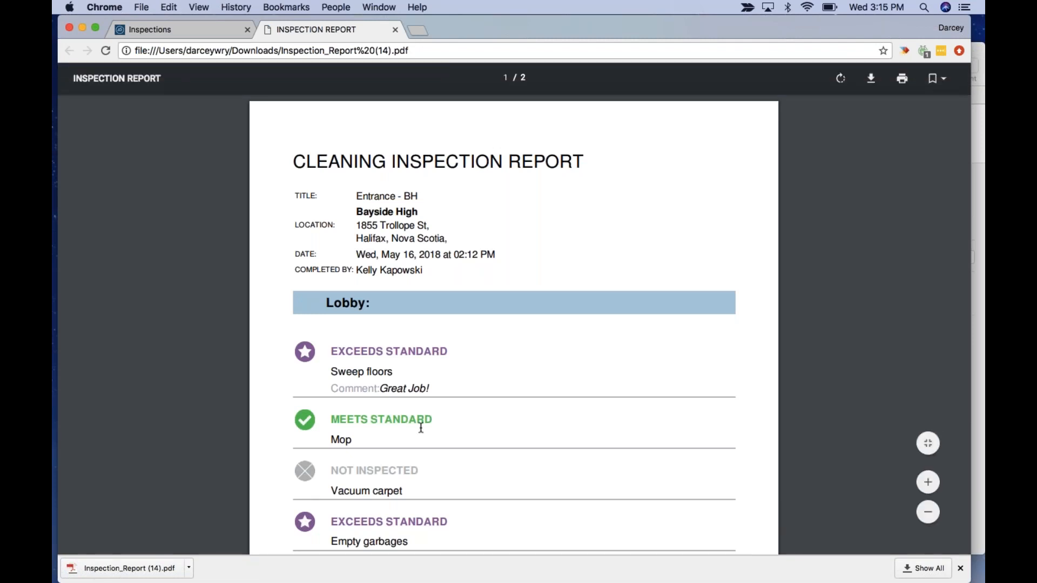
- Review both pages of the PDF inspection report and close it to return to the web report
{"action": "scroll", "coordinate": [421, 427], "scroll_direction": "down", "scroll_amount": 1}
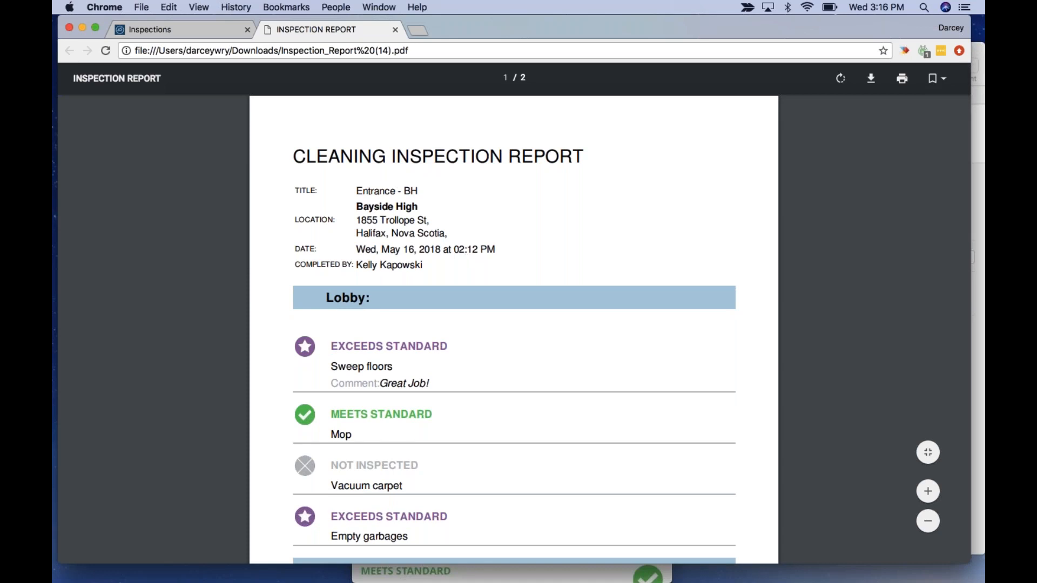
{"action": "scroll", "coordinate": [427, 335], "scroll_direction": "down", "scroll_amount": 1}
{"action": "scroll", "coordinate": [514, 324], "scroll_direction": "down", "scroll_amount": 8}
{"action": "scroll", "coordinate": [513, 313], "scroll_direction": "down", "scroll_amount": 10}
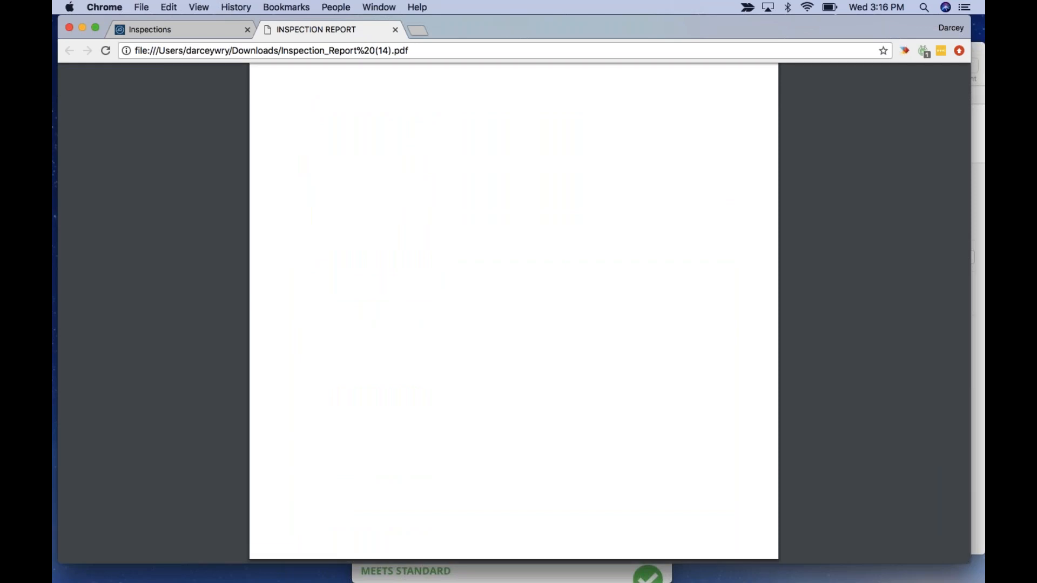
{"action": "scroll", "coordinate": [514, 313], "scroll_direction": "up", "scroll_amount": 15}
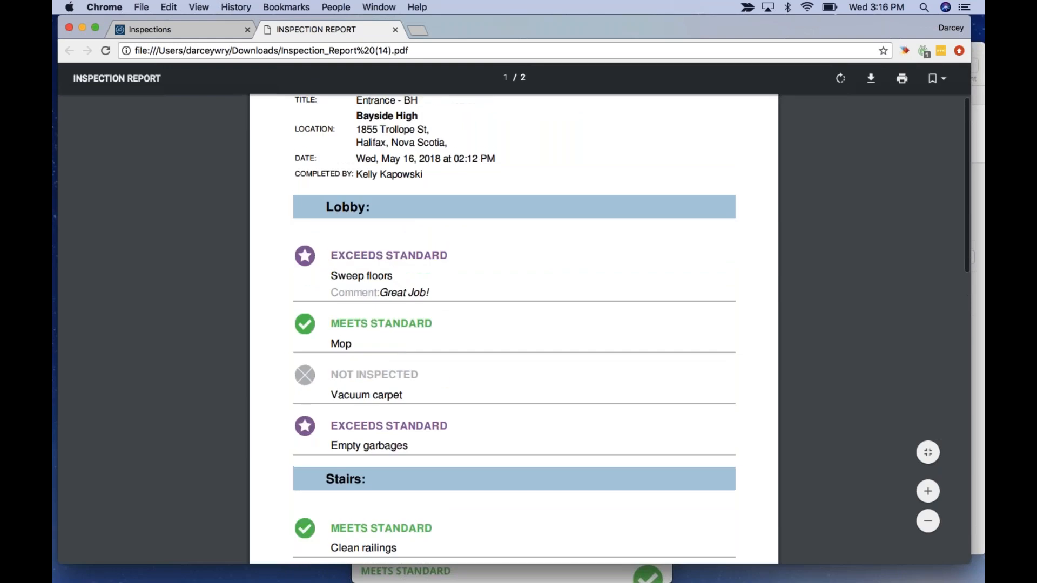
{"action": "scroll", "coordinate": [513, 313], "scroll_direction": "up", "scroll_amount": 3}
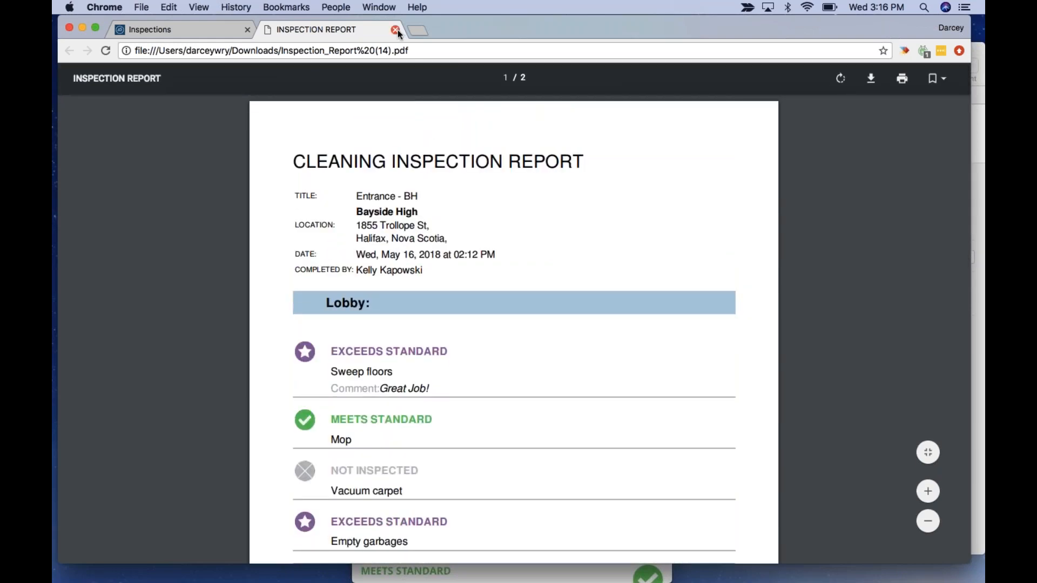
{"action": "left_click", "coordinate": [395, 30]}
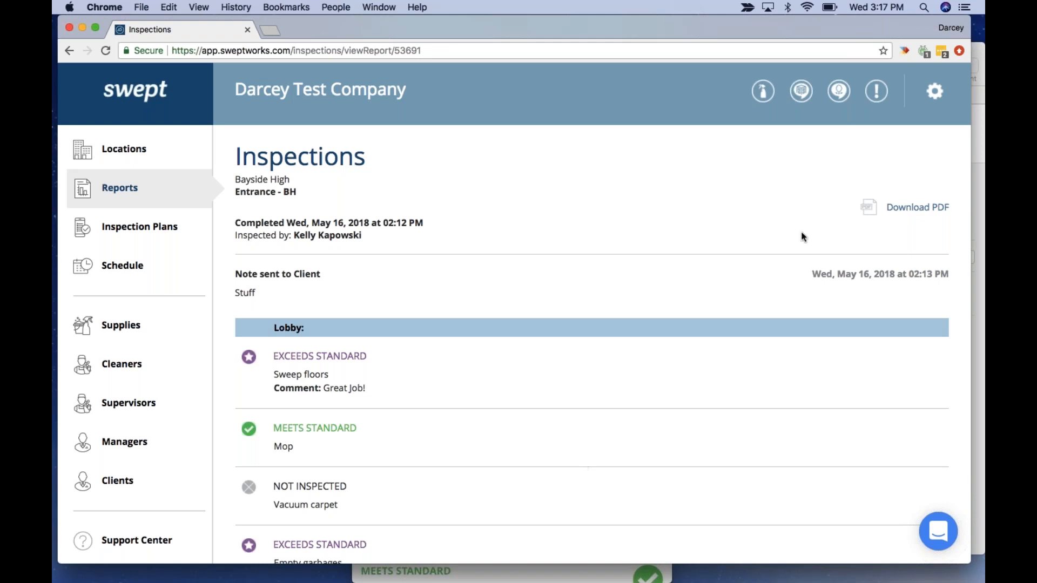
{"action": "left_click", "coordinate": [978, 47]}
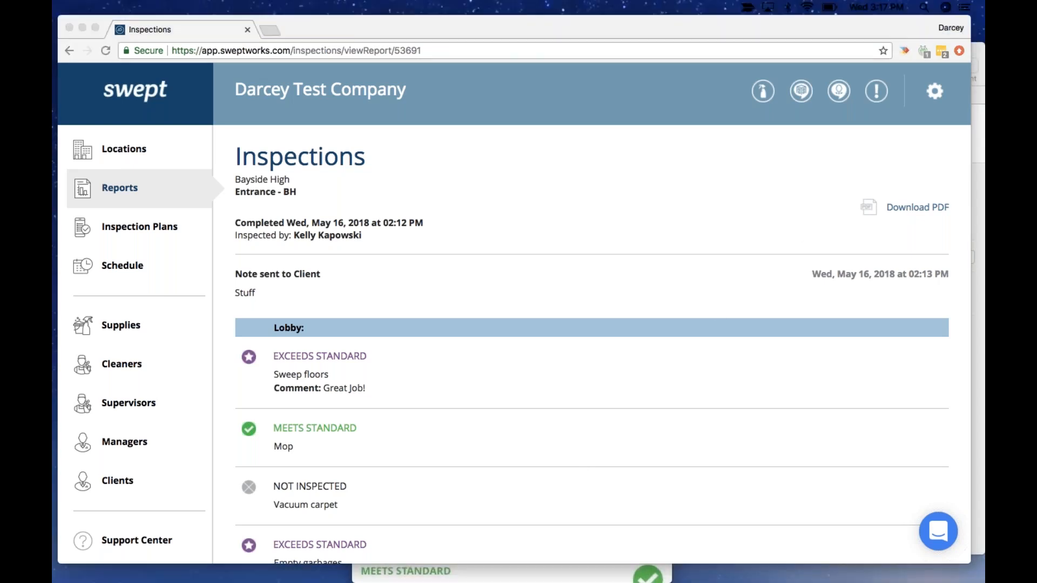